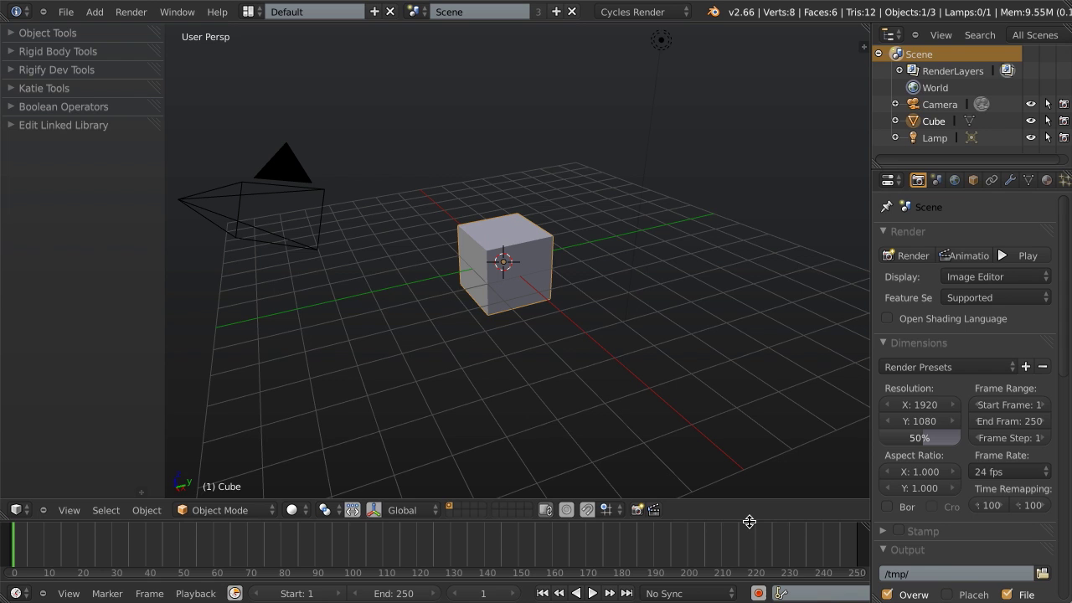
Step: Join the 3D view with the timeline area so that the 3D view takes over the timeline's space
right_click(749, 521)
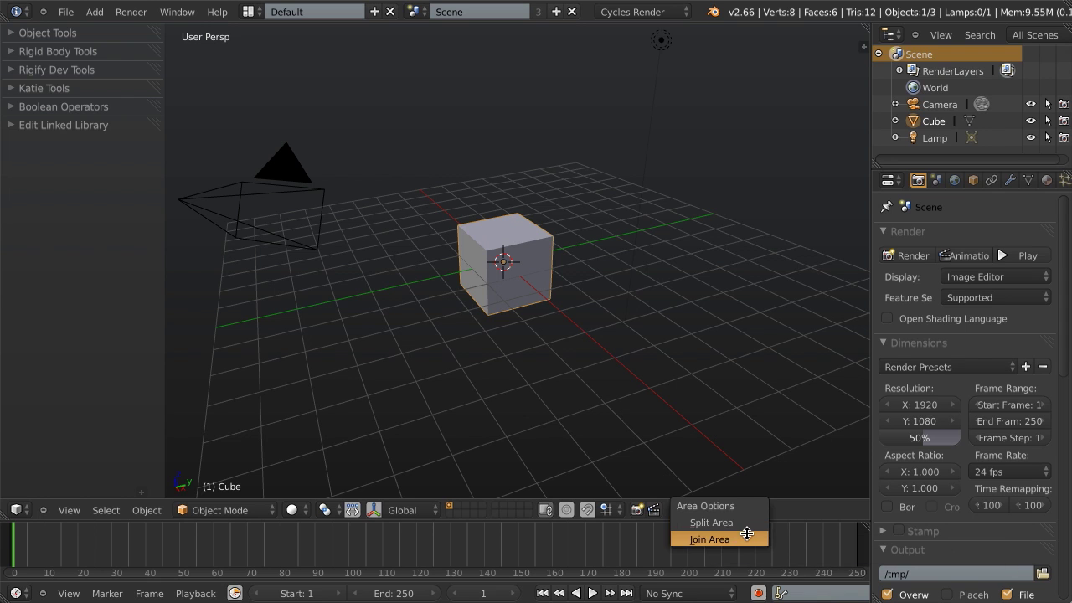
click(747, 534)
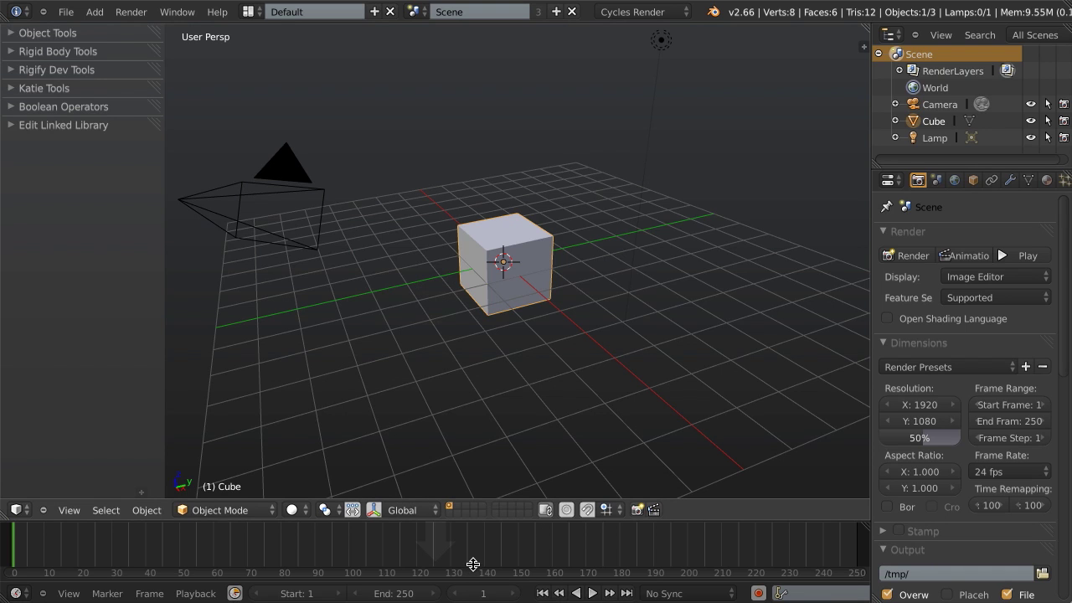
click(473, 563)
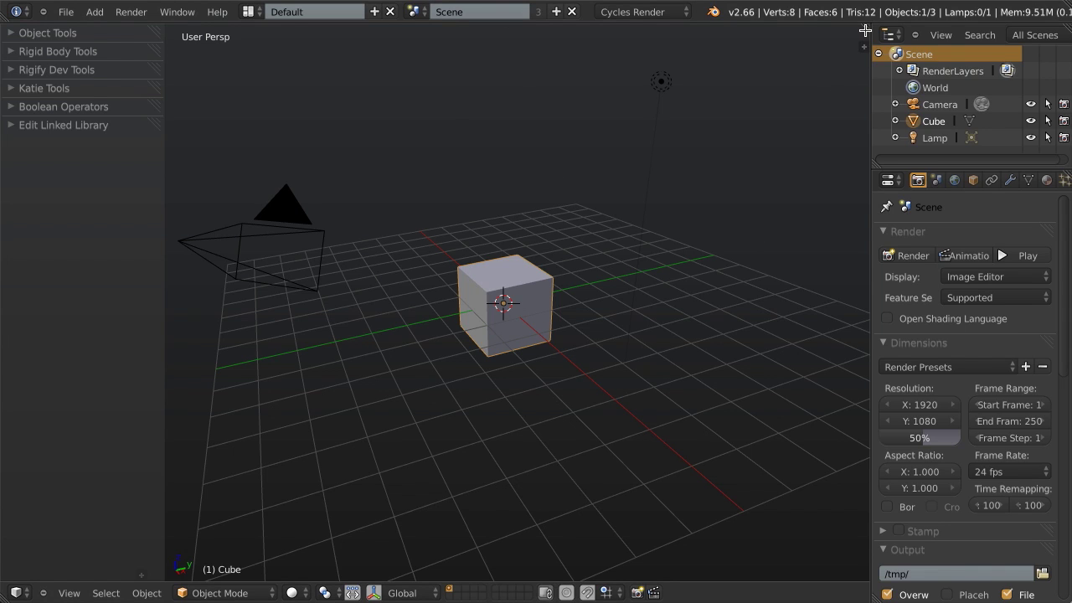
Step: Split the 3D view vertically into two areas and turn the left one into a UV/Image Editor
drag(865, 31, 466, 52)
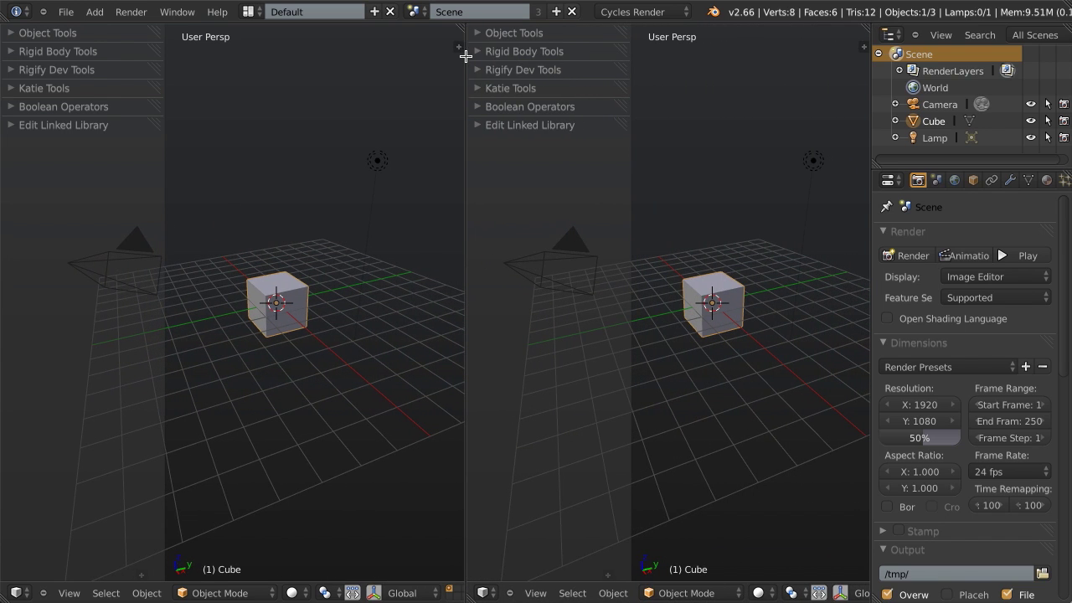
click(24, 594)
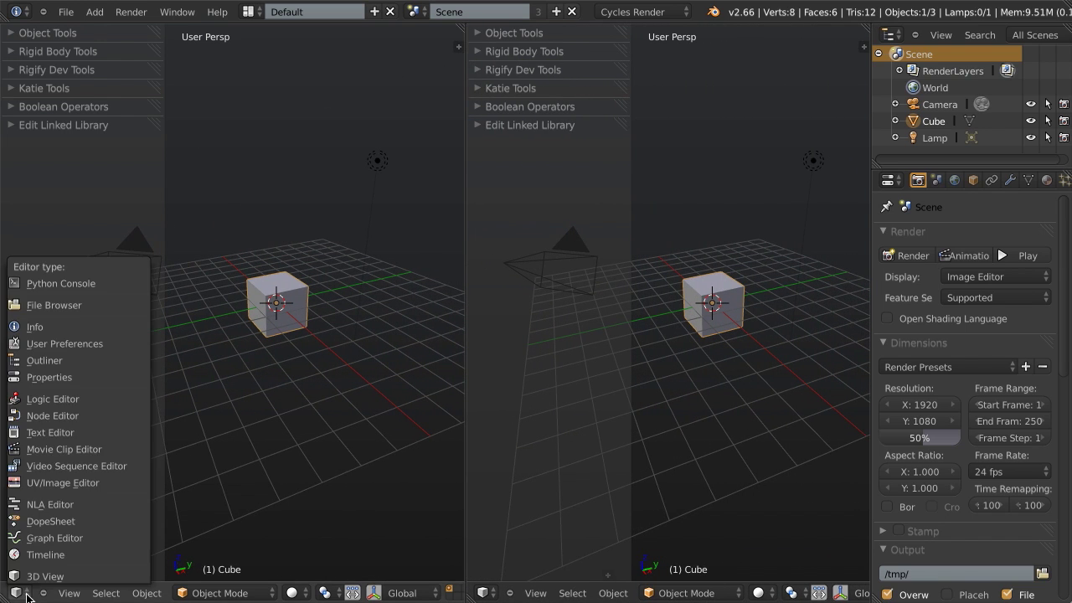
click(48, 482)
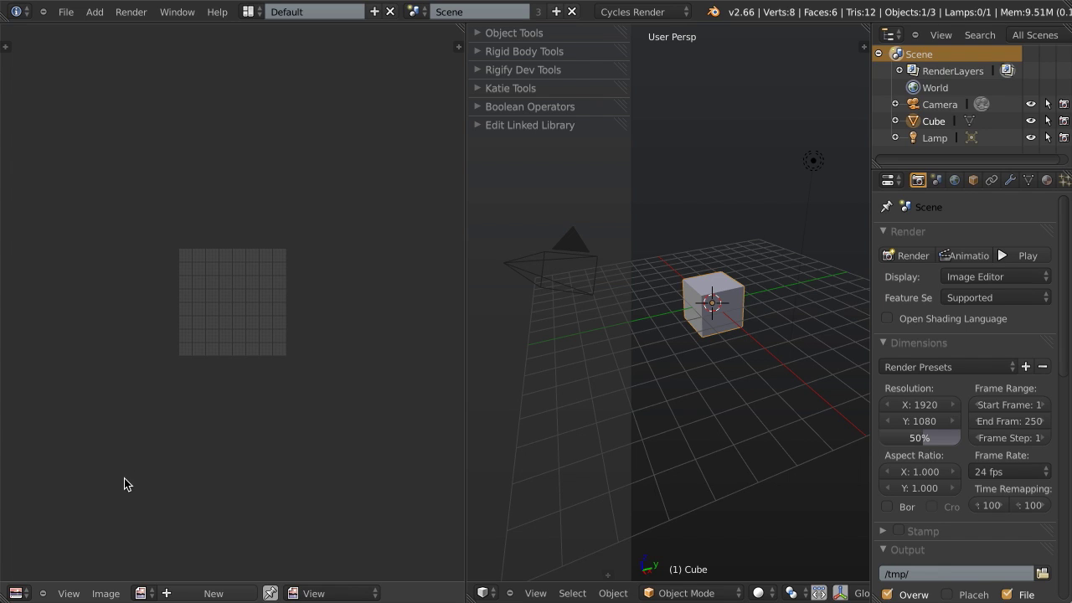
Step: Open plane_beautyshot.jpg from the references folder in the image editor and fit the whole picture in view
click(105, 593)
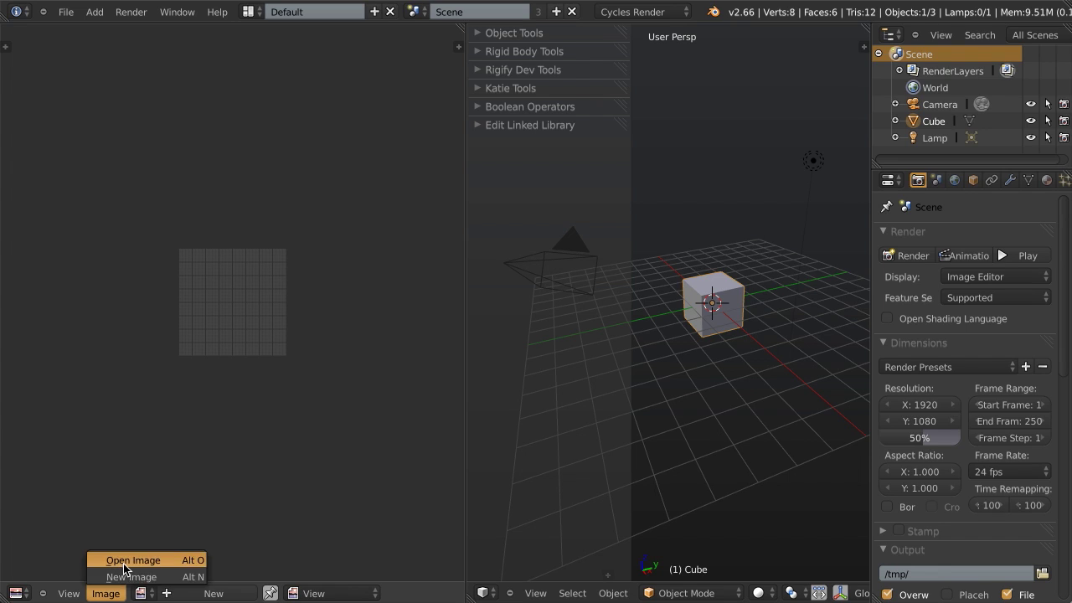
click(123, 569)
click(356, 159)
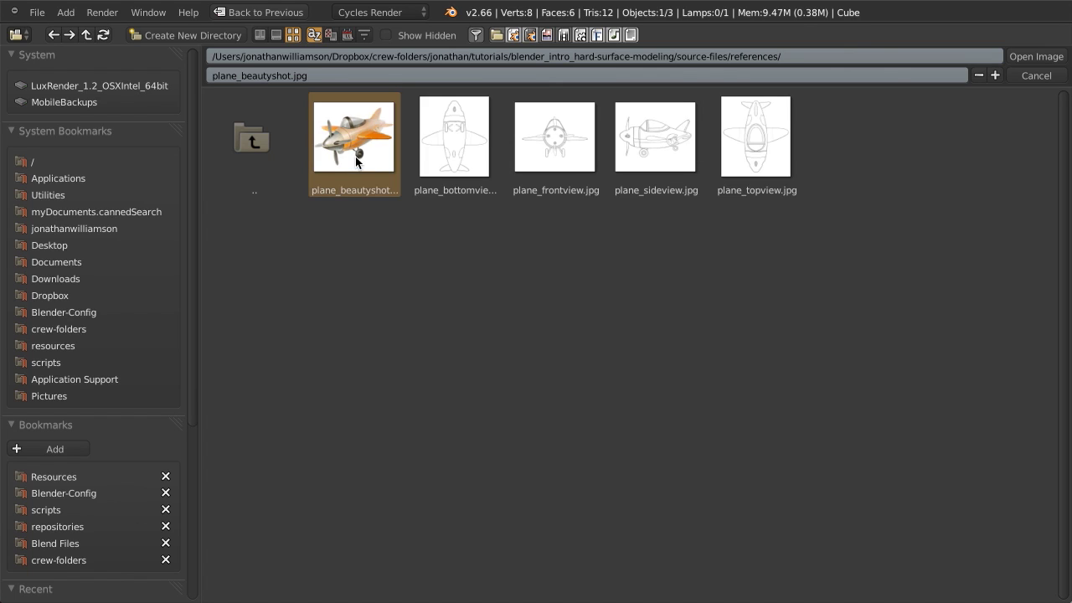
click(1045, 57)
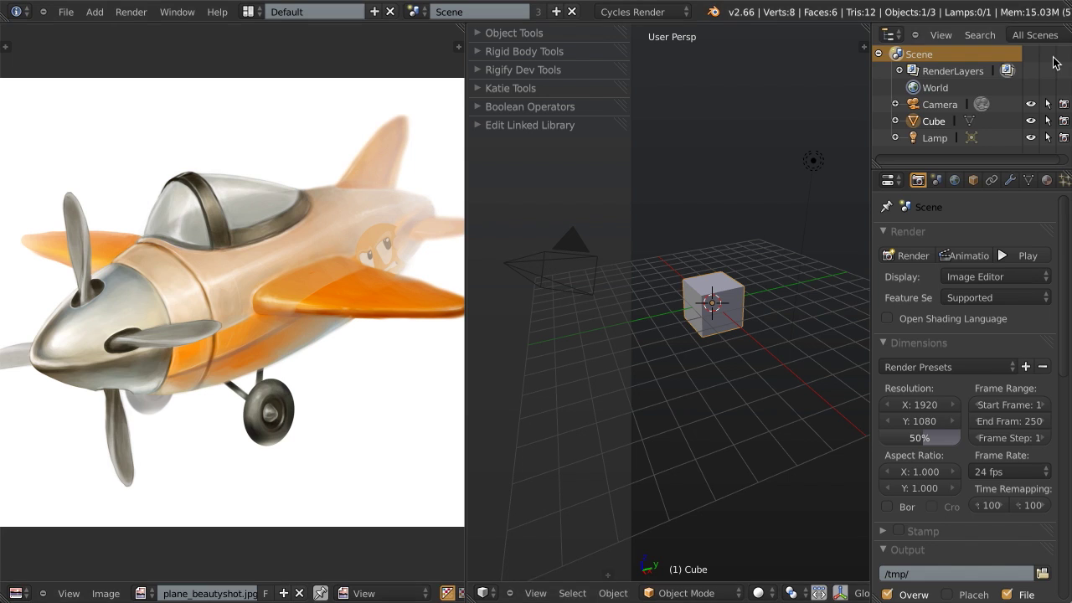
scroll(341, 245, down, 2)
scroll(341, 245, up, 1)
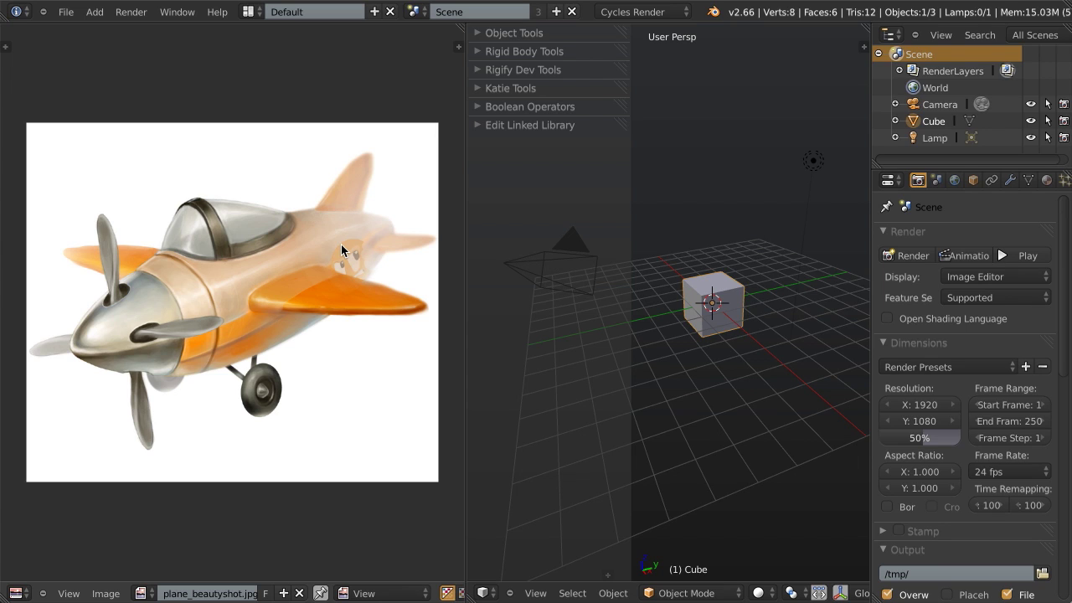
Step: Narrow the image editor in favour of the 3D view, then replace the 3D view's tool shelf with its properties region
drag(463, 280, 352, 268)
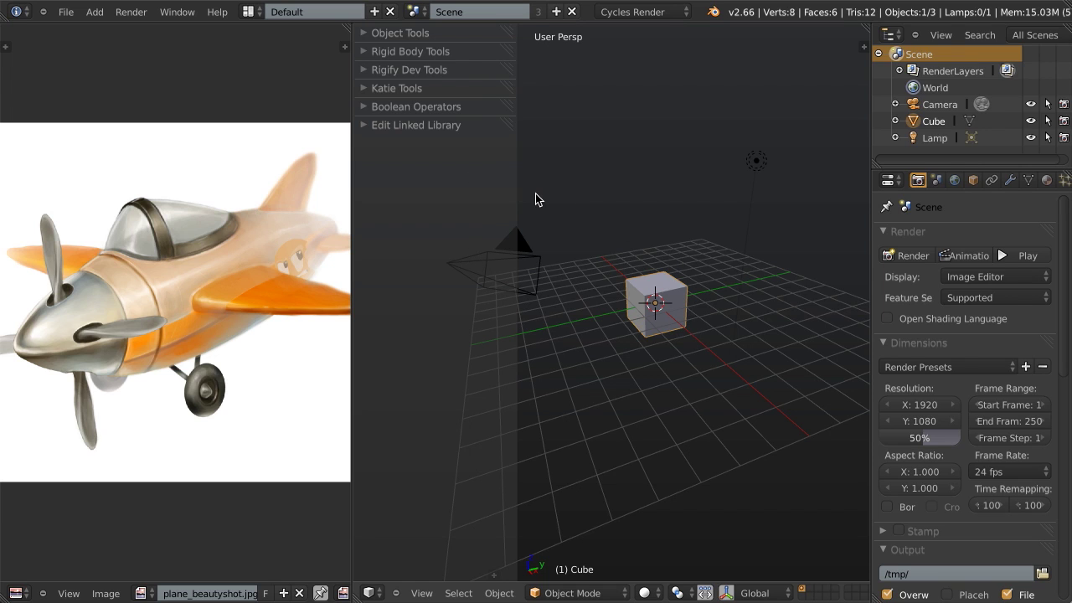
key(t)
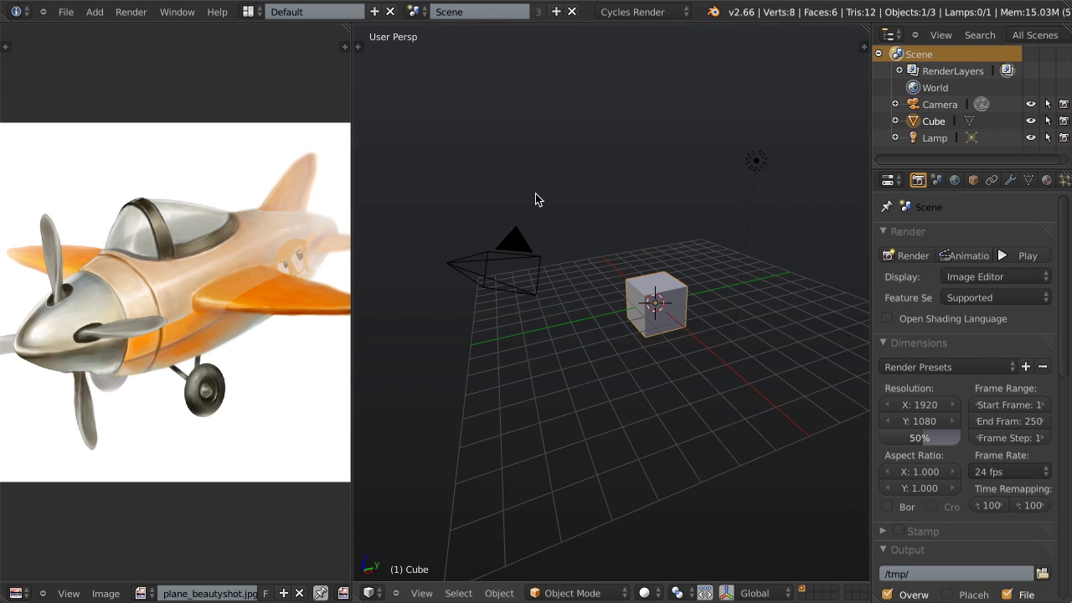
key(n)
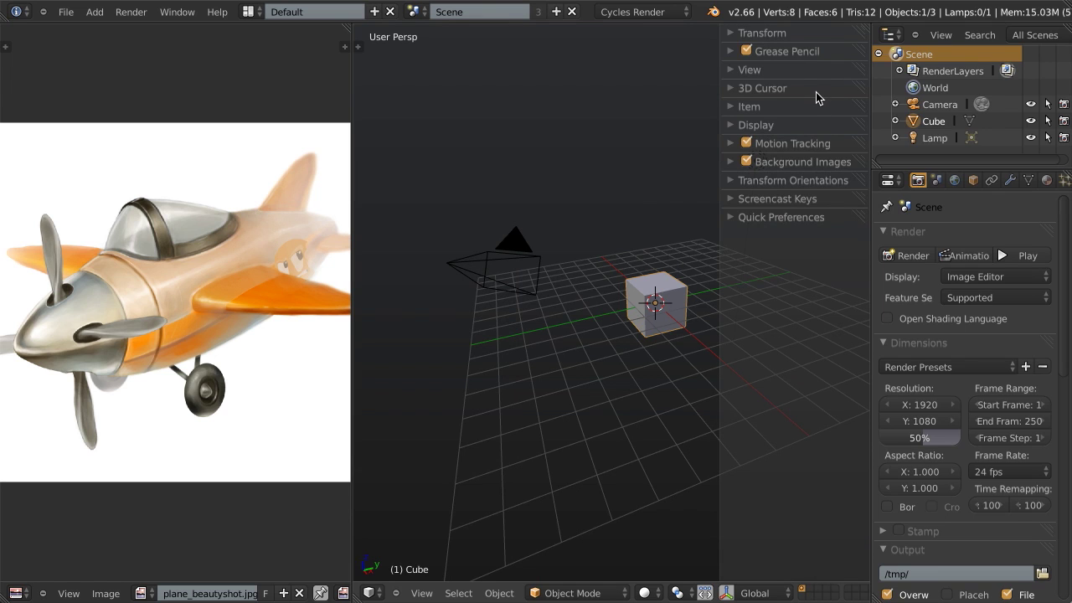
Step: Add a background image to the 3D view and load plane_frontview.jpg from the references folder
click(729, 163)
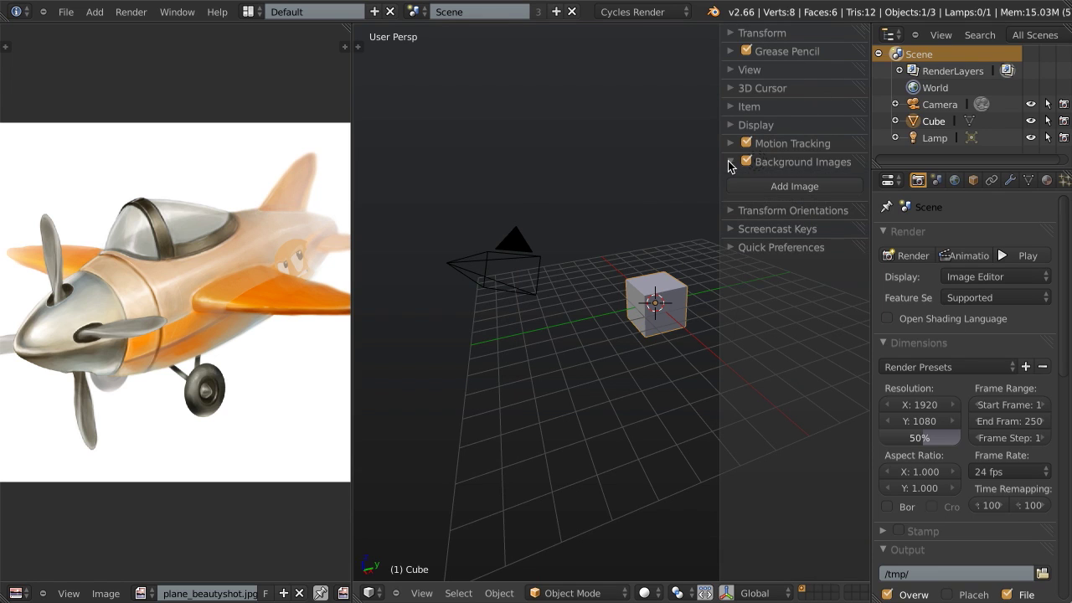
click(774, 188)
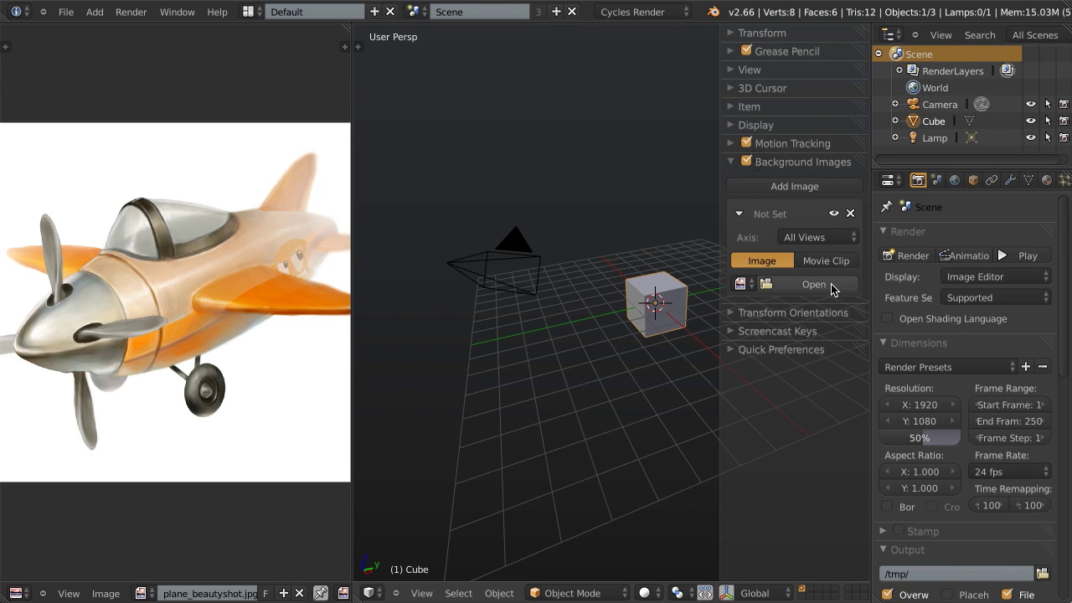
click(831, 285)
click(251, 153)
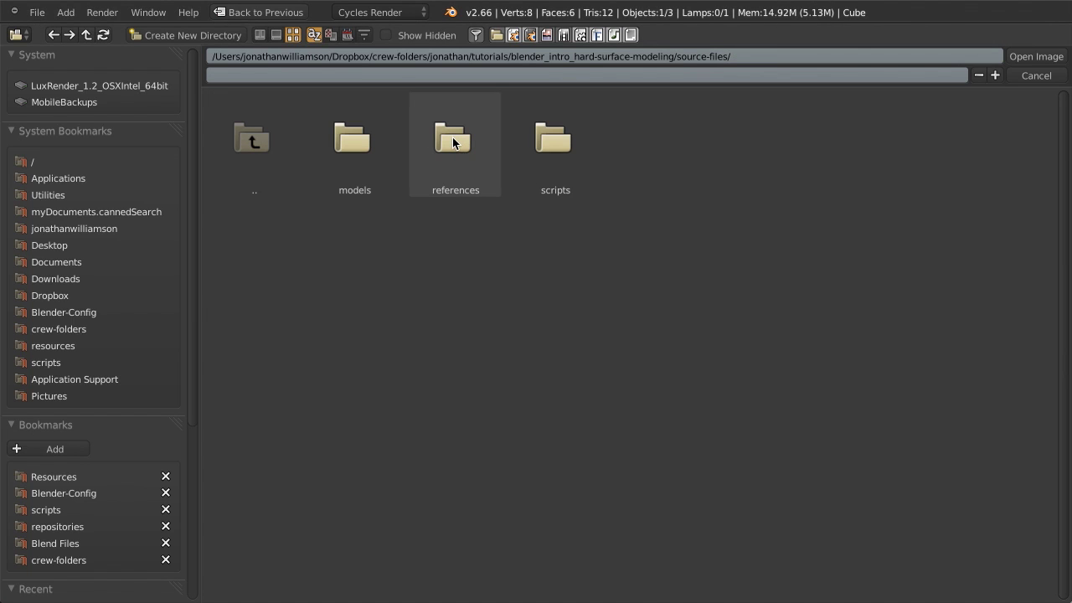
click(455, 140)
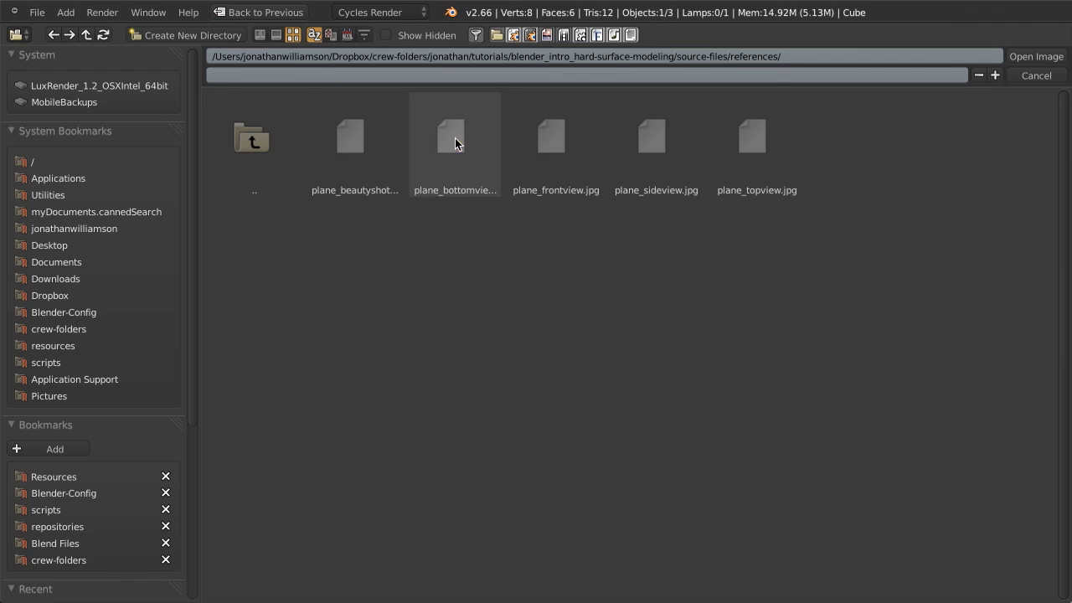
double_click(555, 144)
Step: Switch to the front orthographic view and restrict the front-view background image to the Front axis, checking it against the side view
scroll(644, 333, down, 4)
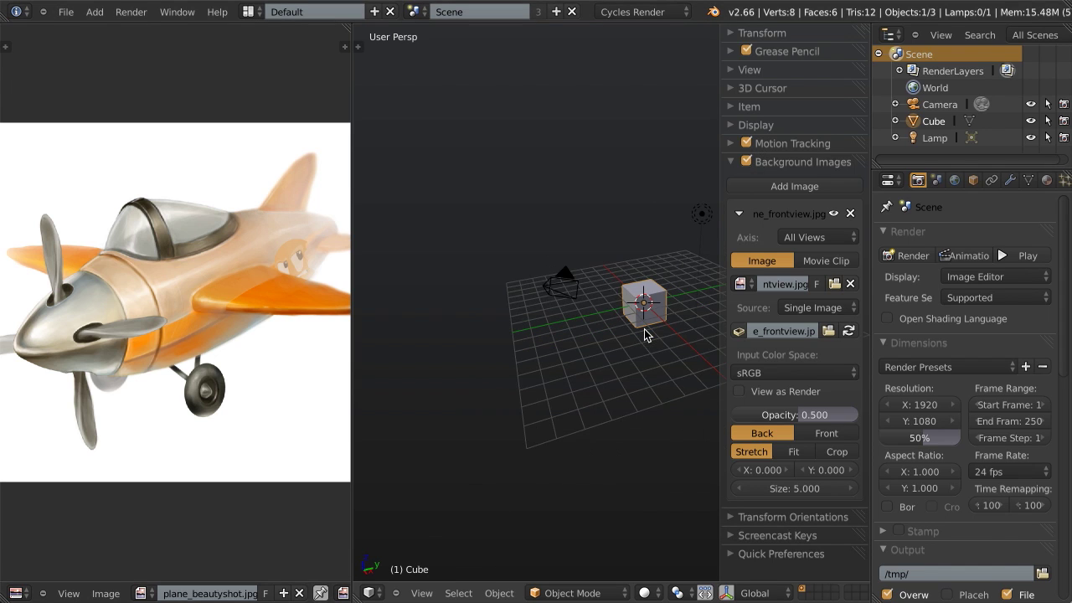
key(KP_1)
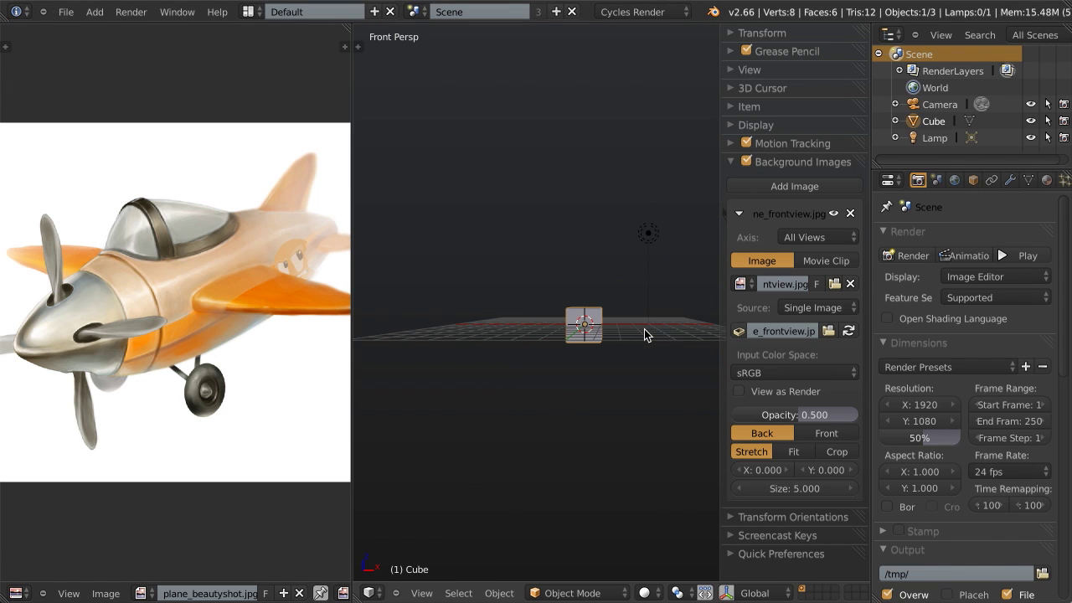
key(KP_5)
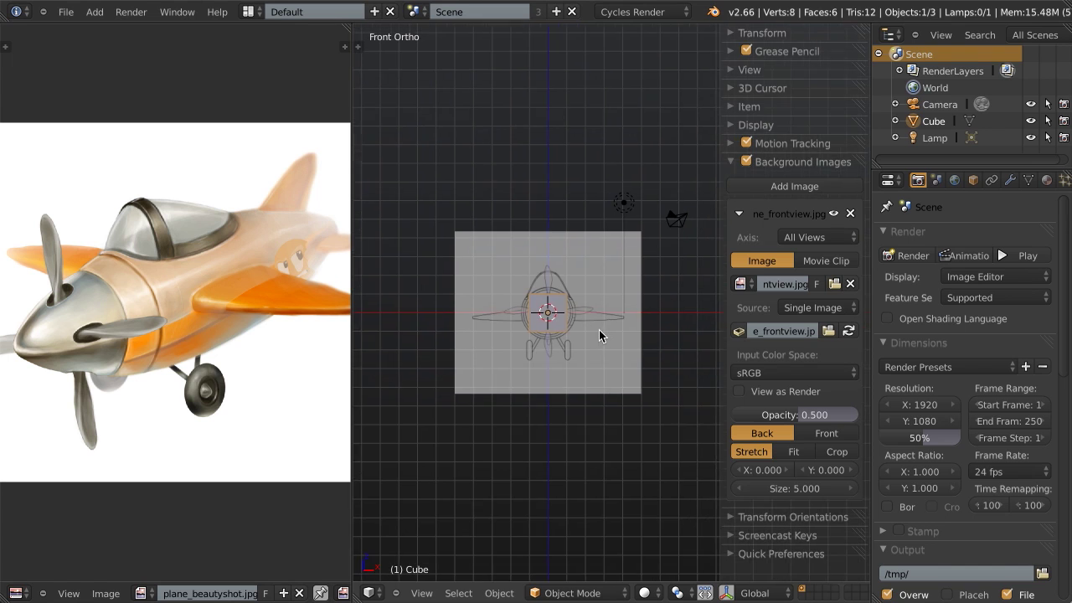
scroll(599, 334, up, 3)
shift+middle_drag(588, 296, 614, 296)
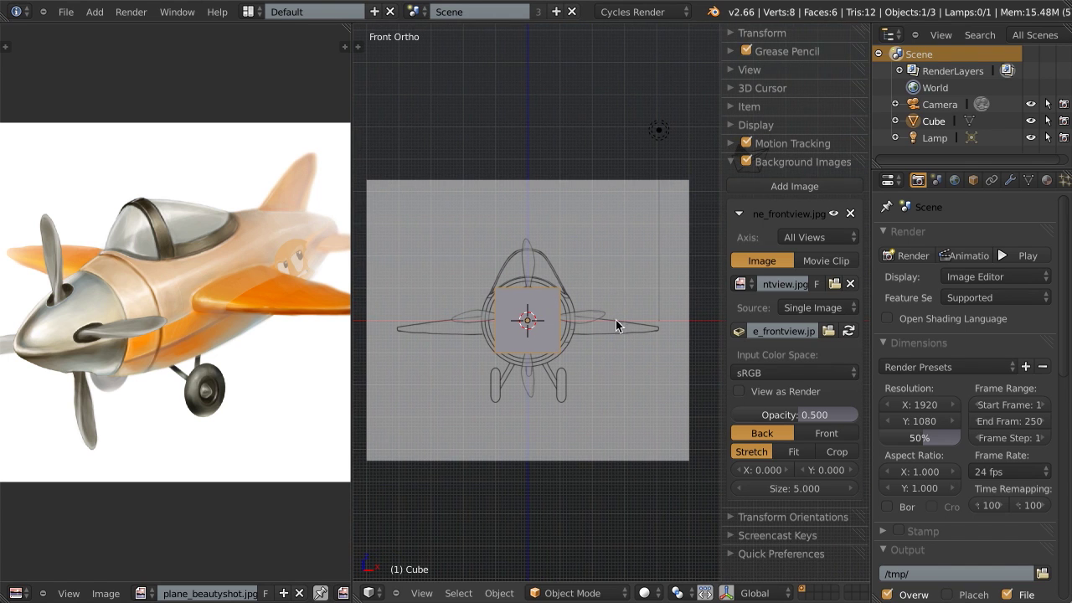
click(806, 238)
click(646, 221)
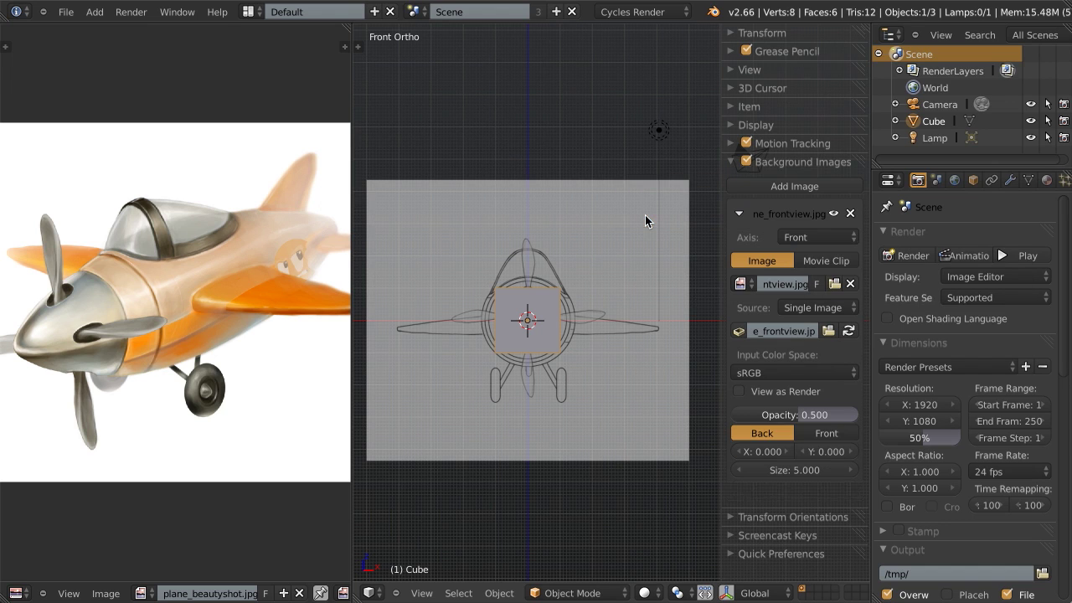
key(KP_3)
shift+middle_drag(654, 321, 531, 323)
key(KP_1)
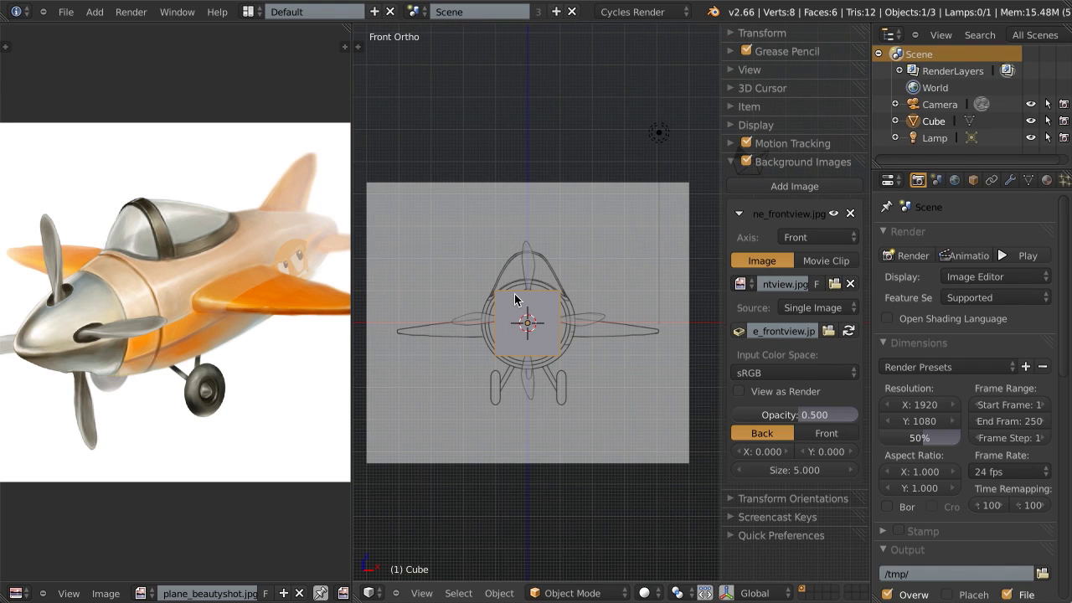
Step: In the right orthographic view, add a second background image and load plane_sideview.jpg from the references folder
key(KP_3)
click(764, 188)
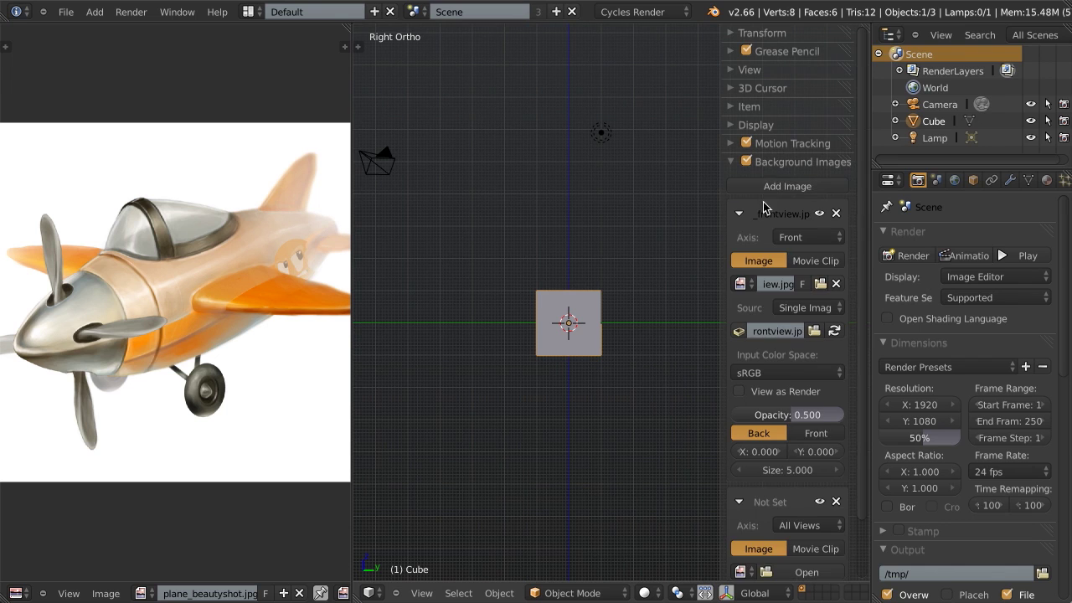
click(740, 214)
click(806, 342)
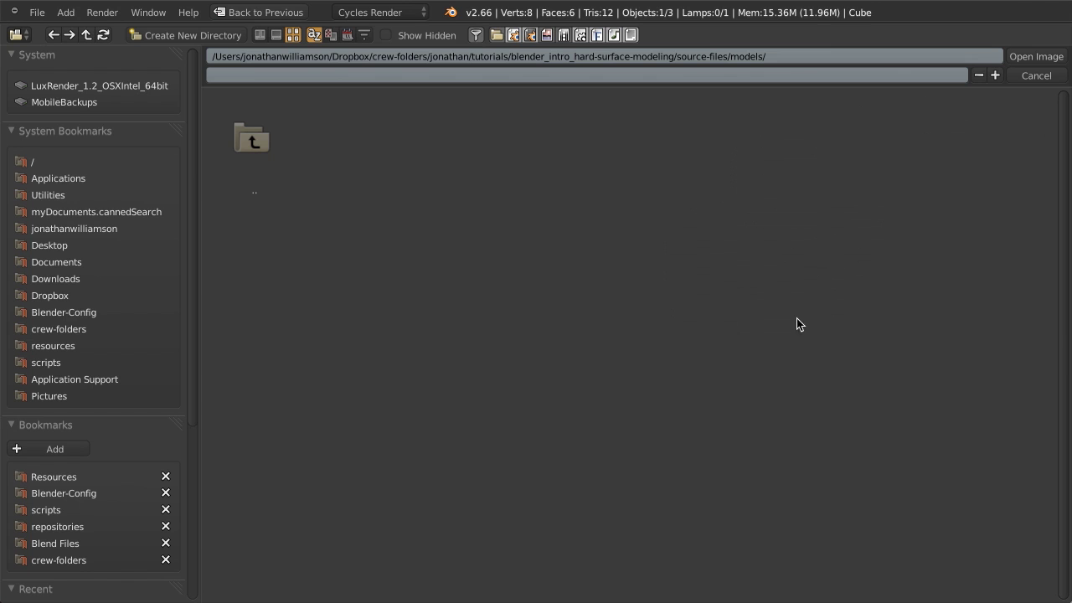
click(295, 165)
click(467, 143)
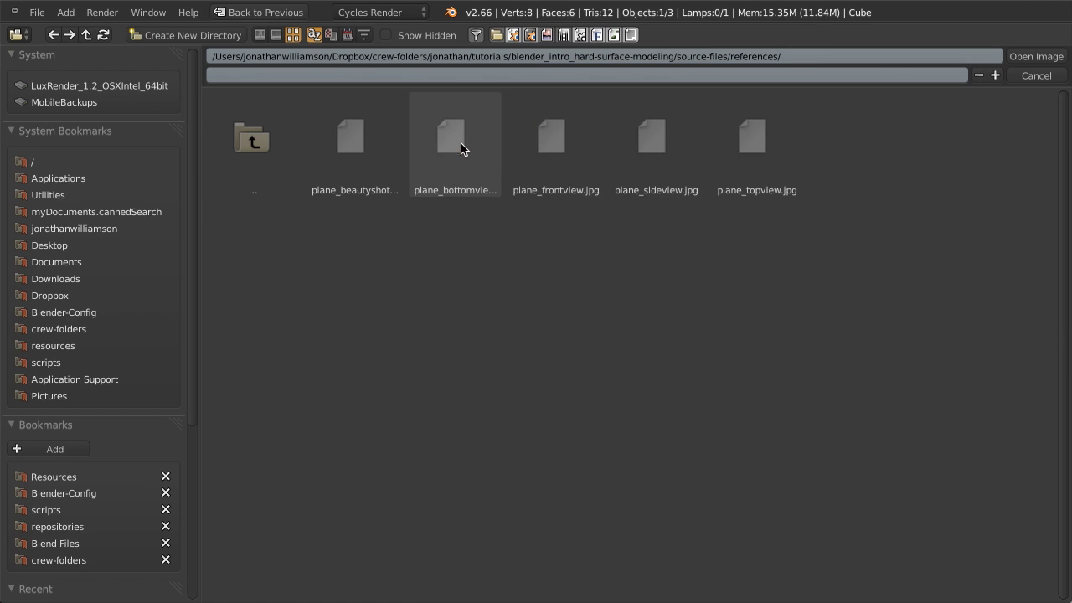
double_click(657, 144)
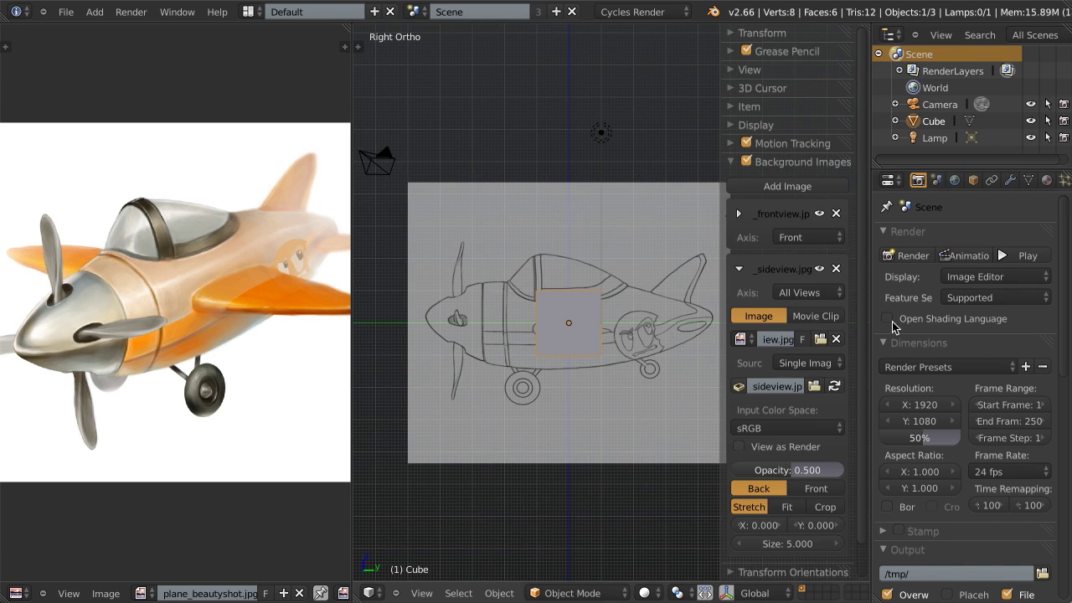
Step: Restrict the side-view background image to the Right axis
scroll(654, 294, down, 2)
scroll(636, 294, up, 1)
click(807, 292)
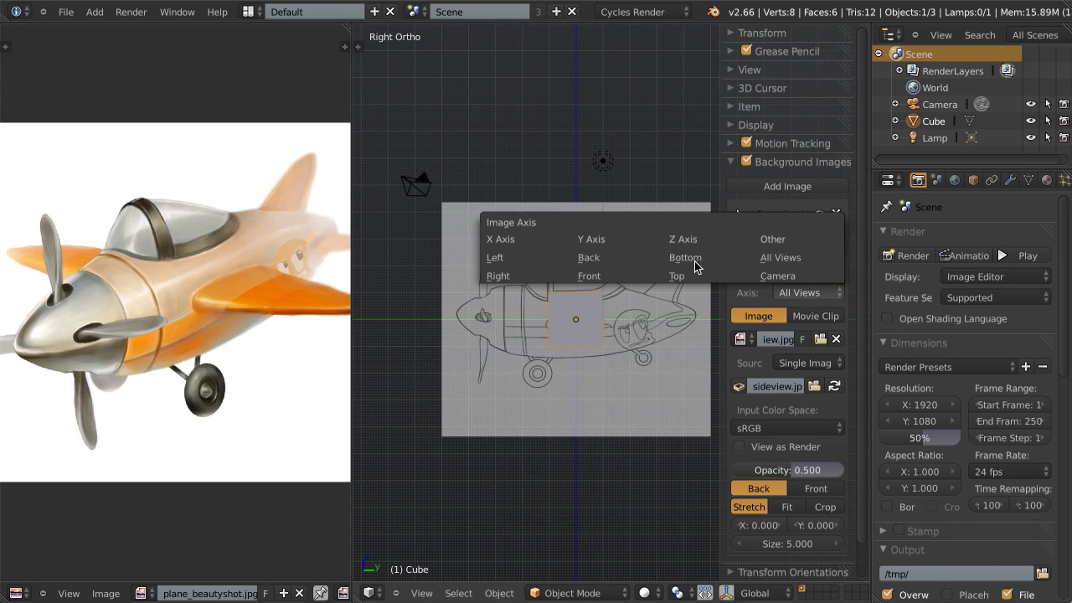
click(516, 276)
Step: In the top orthographic view, add a third background image and load plane_topview.jpg
key(KP_7)
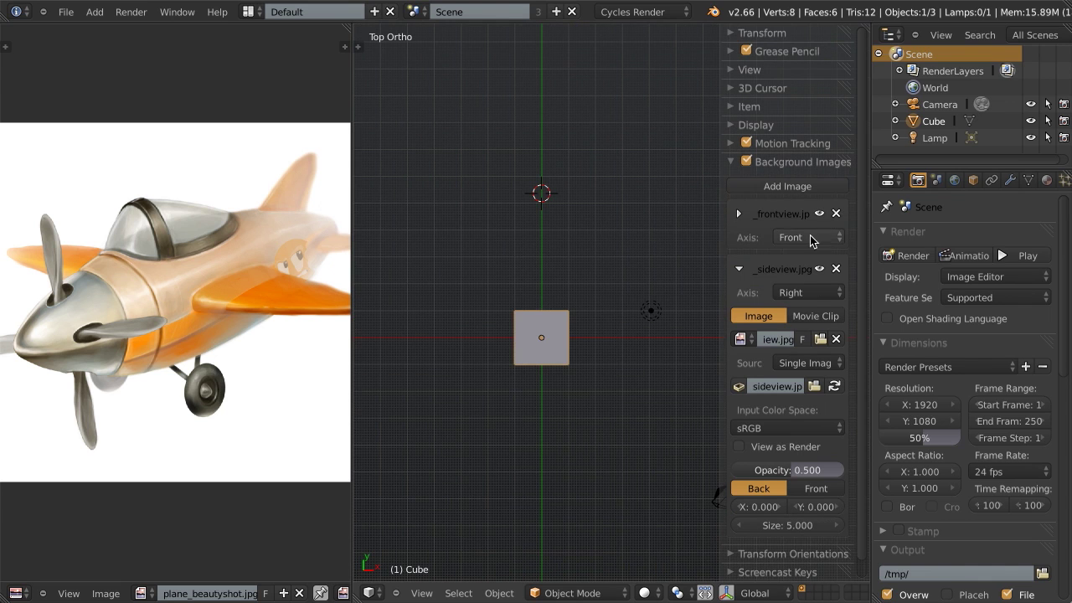
click(738, 269)
click(802, 187)
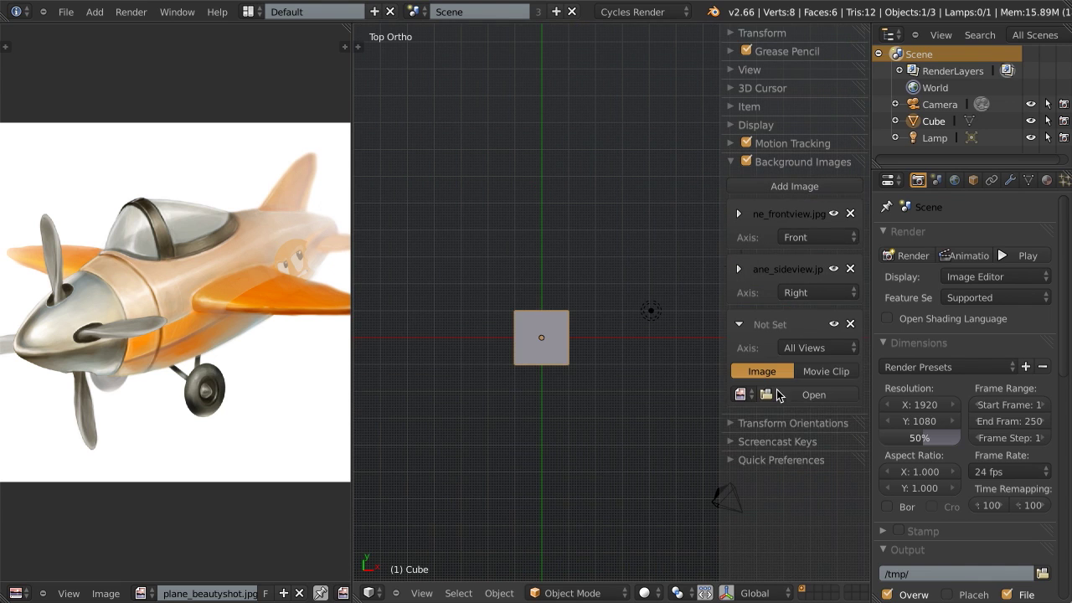
click(811, 394)
double_click(447, 159)
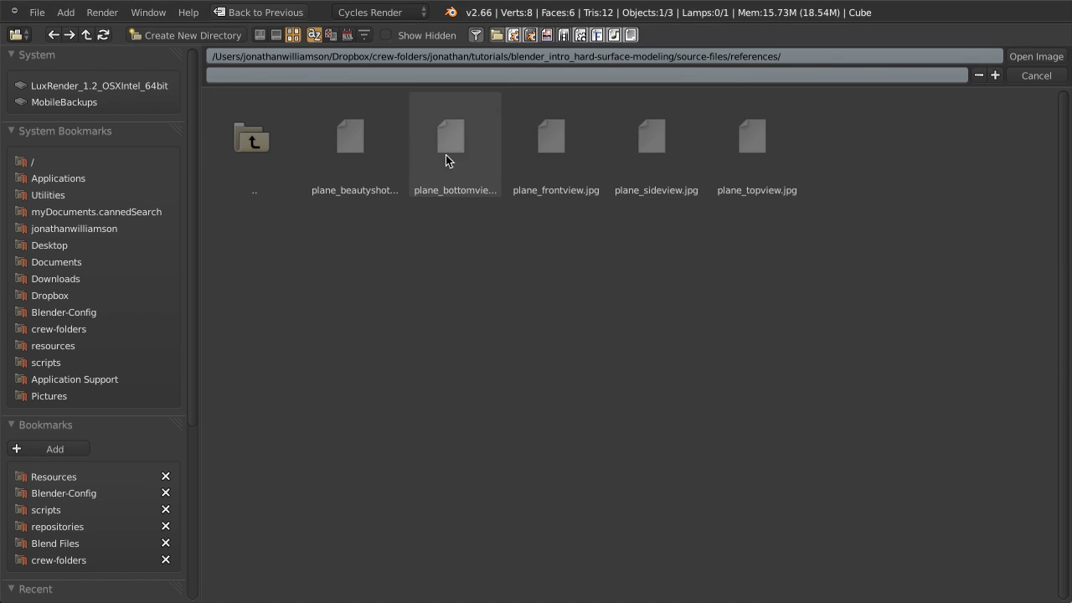
click(773, 137)
double_click(774, 143)
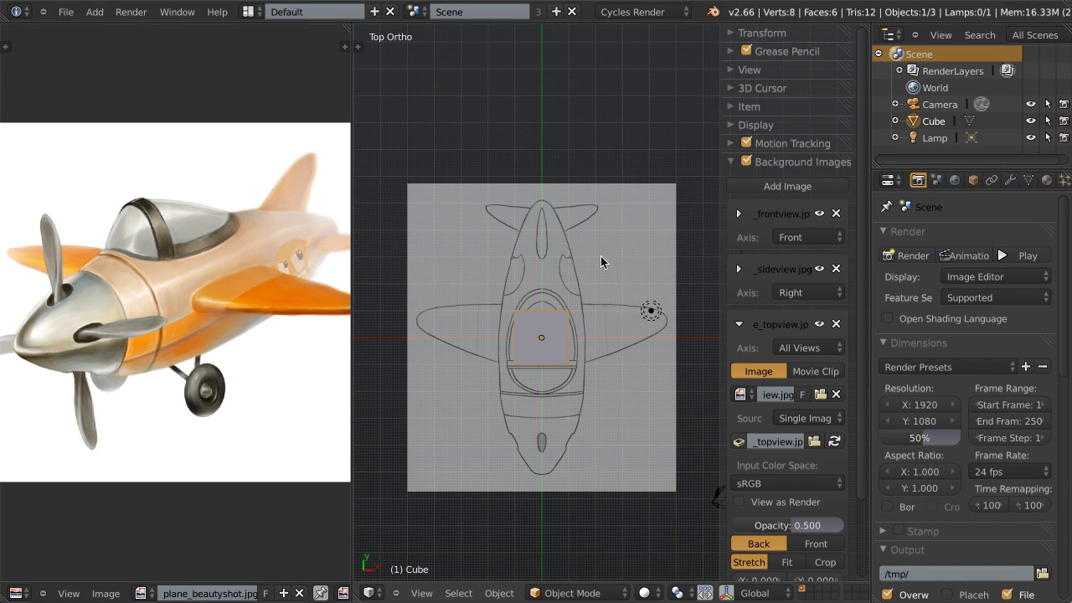
Step: Restrict the top-view background image to the Top axis and collapse its settings
click(795, 348)
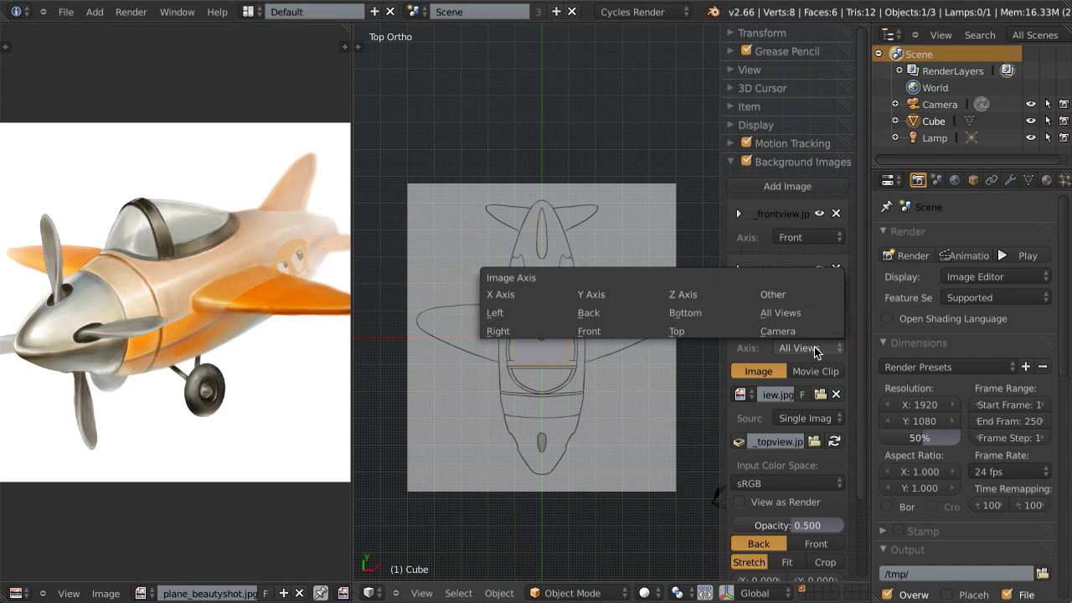
click(676, 331)
click(738, 324)
Step: Add a fourth background image and load plane_bottomview.jpg from the references folder
click(794, 186)
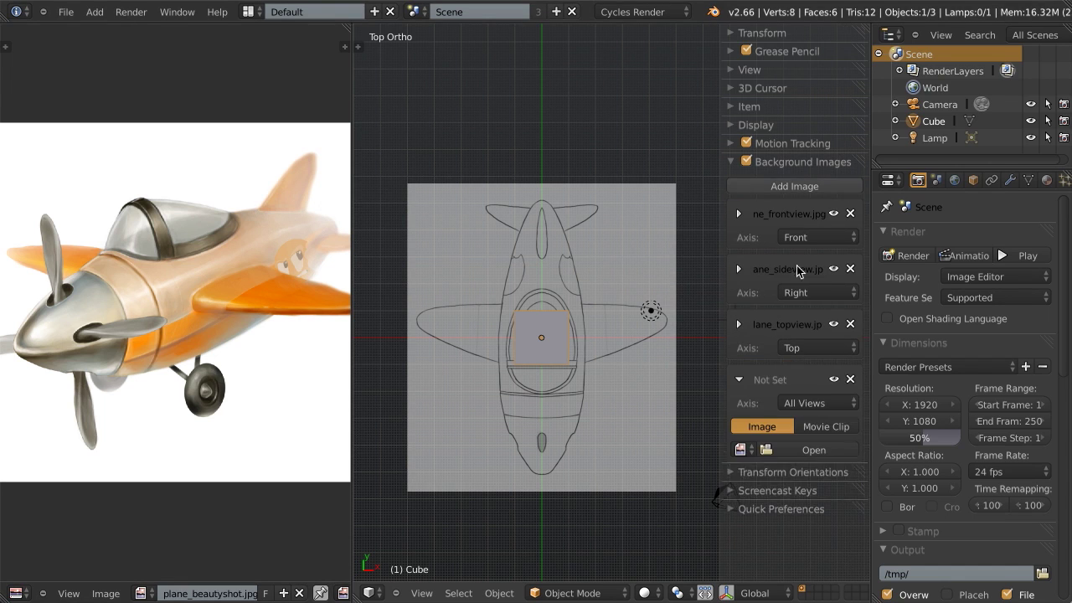
click(808, 445)
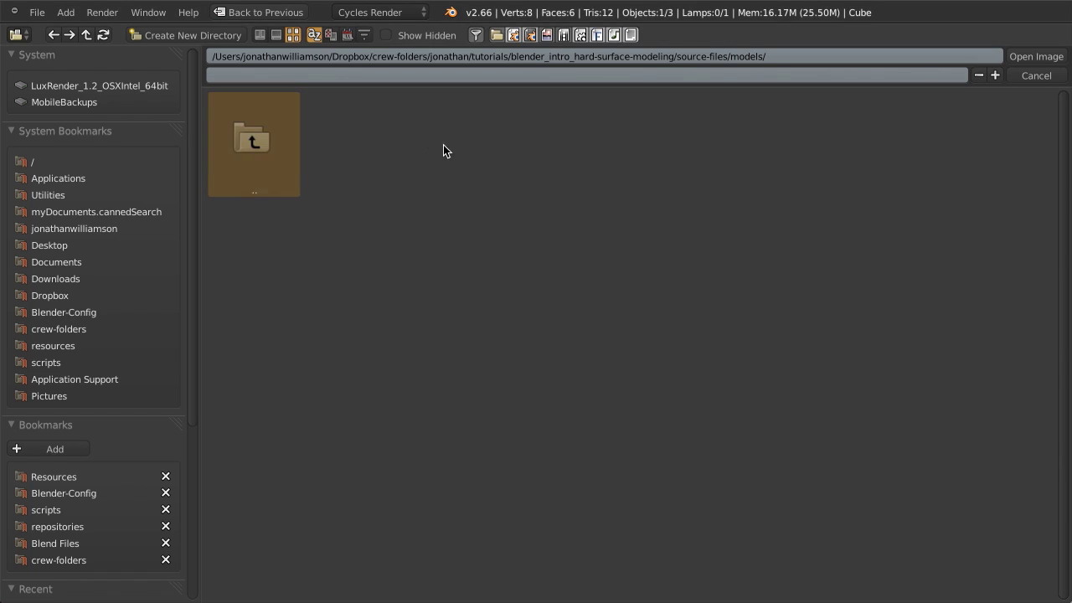
click(275, 144)
click(469, 144)
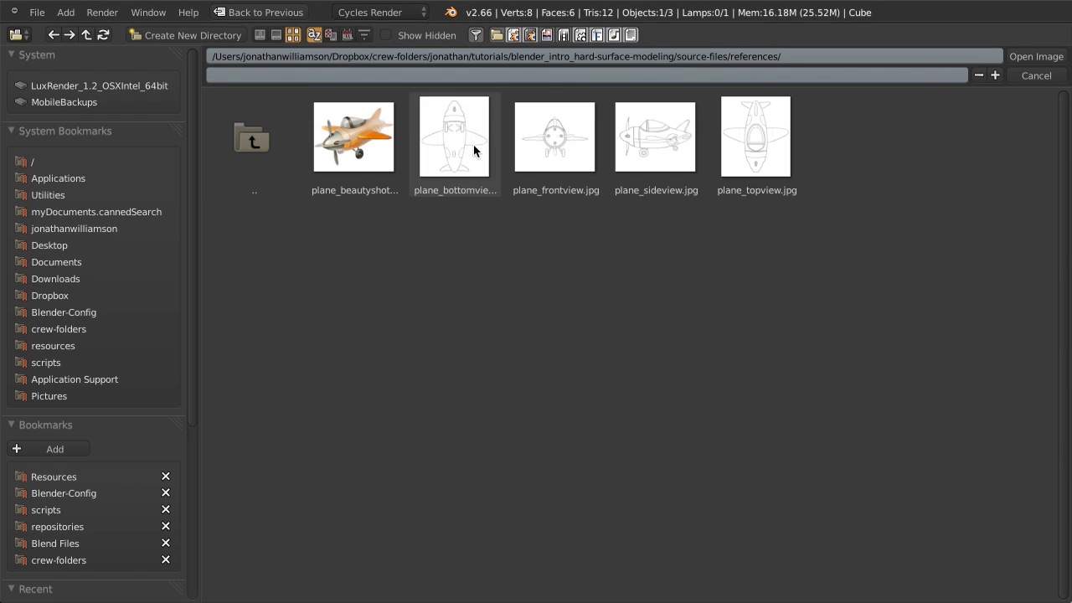
double_click(465, 140)
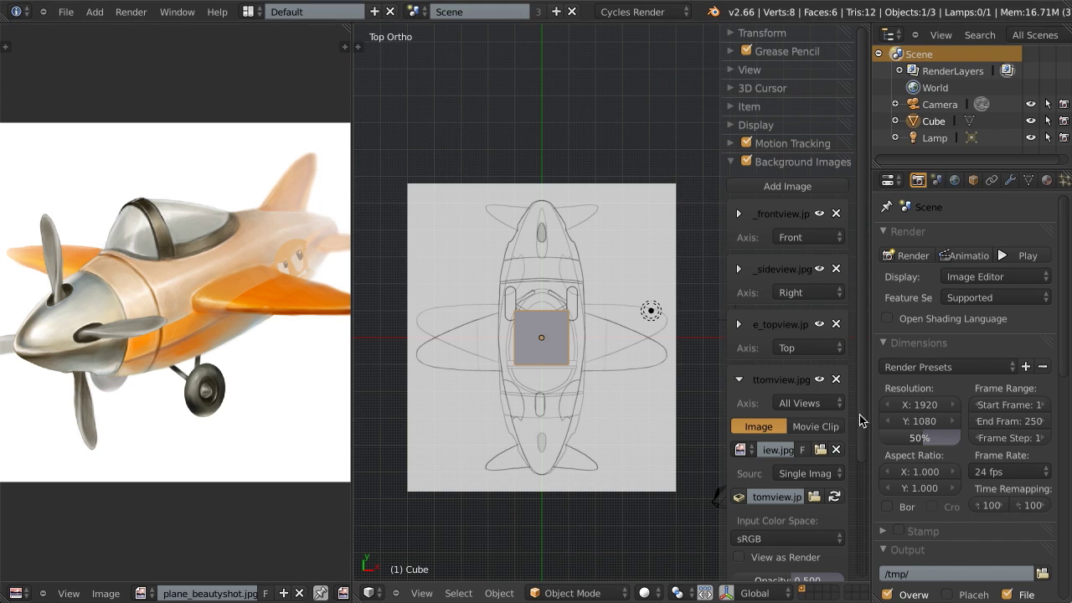
Step: Restrict the bottom-view background image to the Bottom axis and check it in the bottom orthographic view
click(809, 403)
click(711, 366)
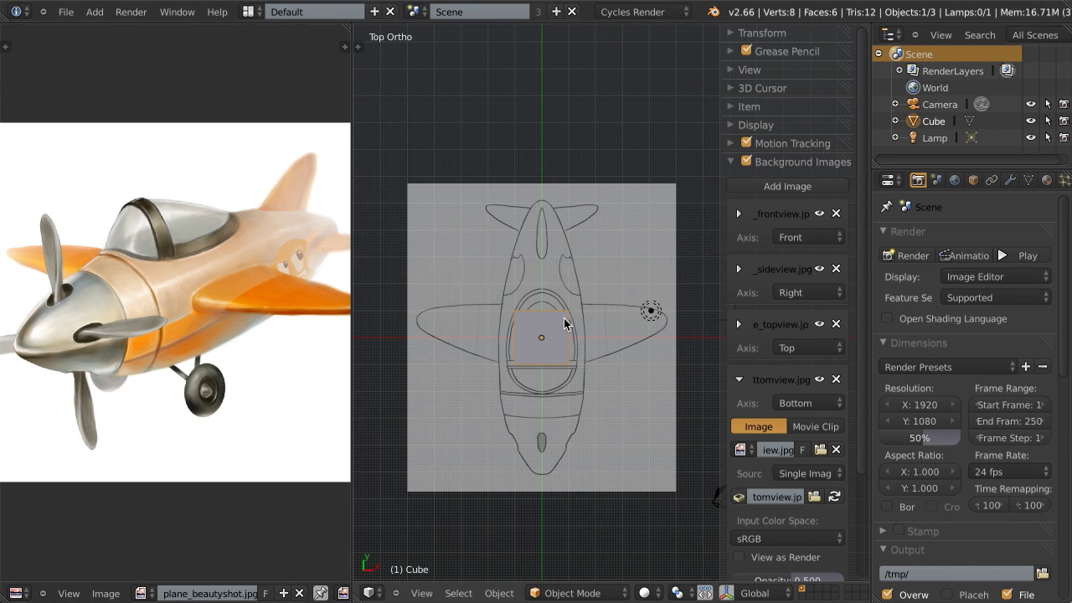
key(ctrl+KP_7)
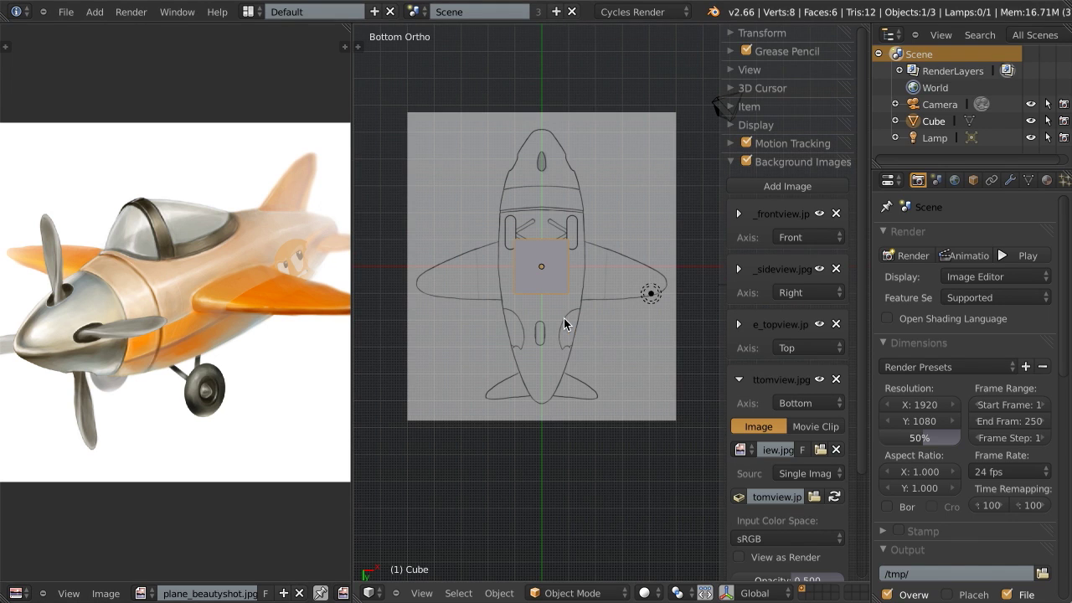
shift+scroll(579, 298, up, 1)
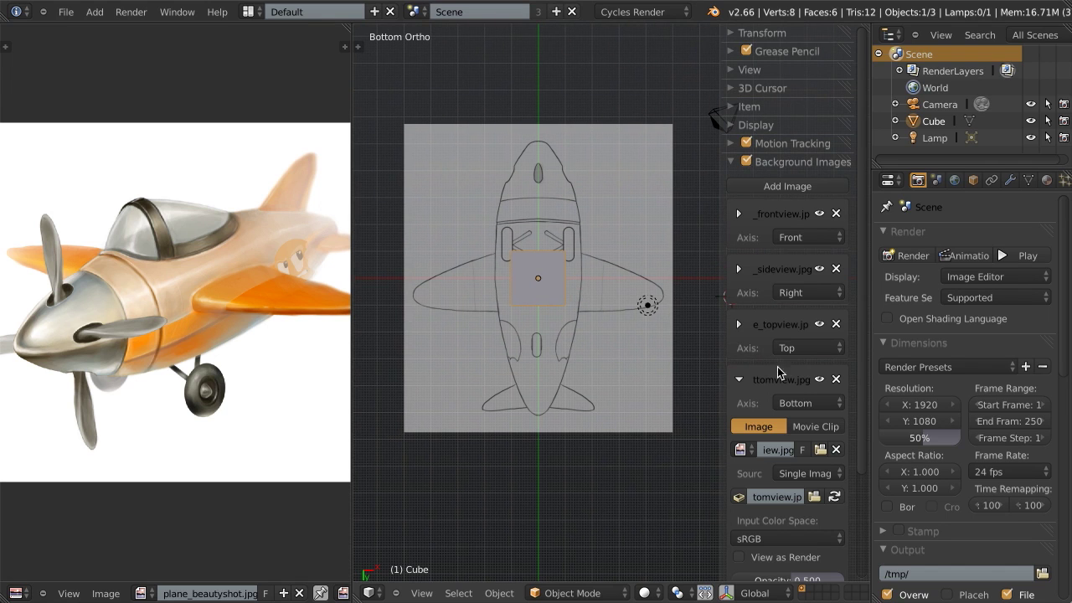
Step: Examine how the background images line up with the cube in the front, right and top orthographic views
key(KP_1)
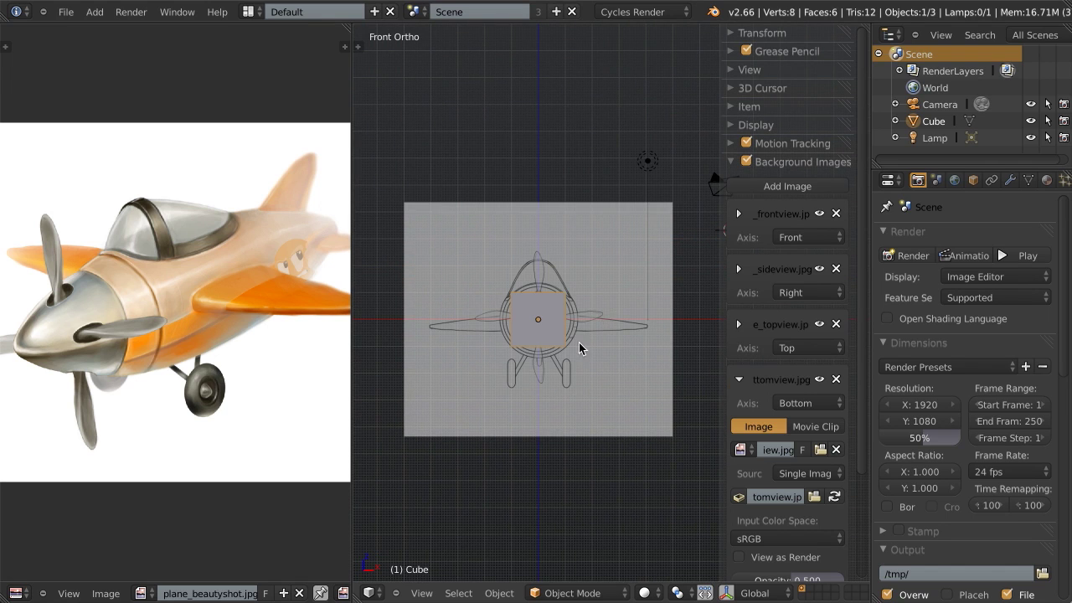
key(KP_3)
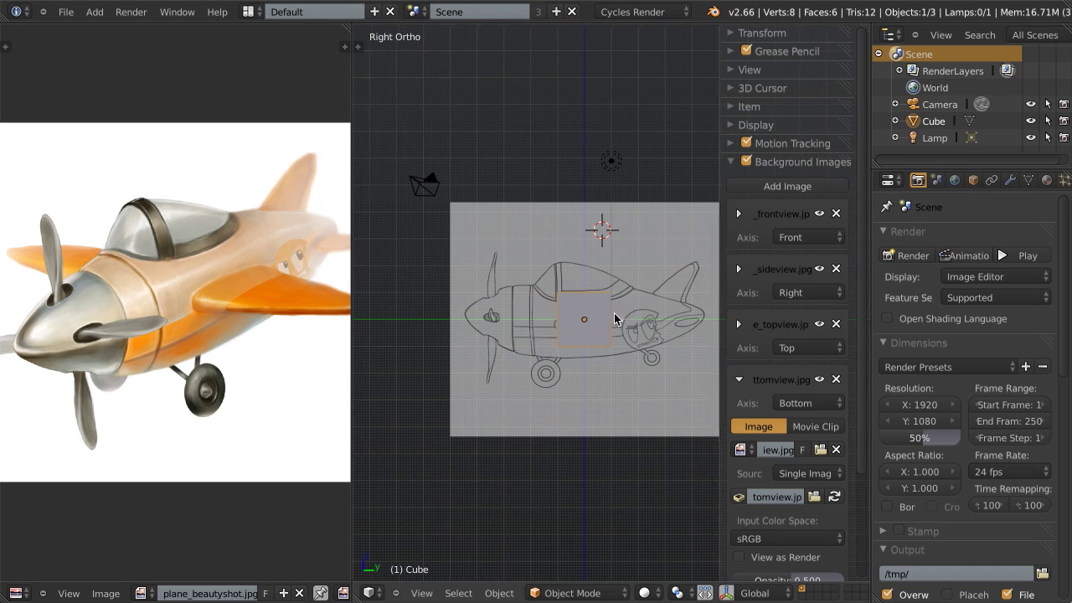
ctrl+scroll(608, 312, down, 2)
key(KP_7)
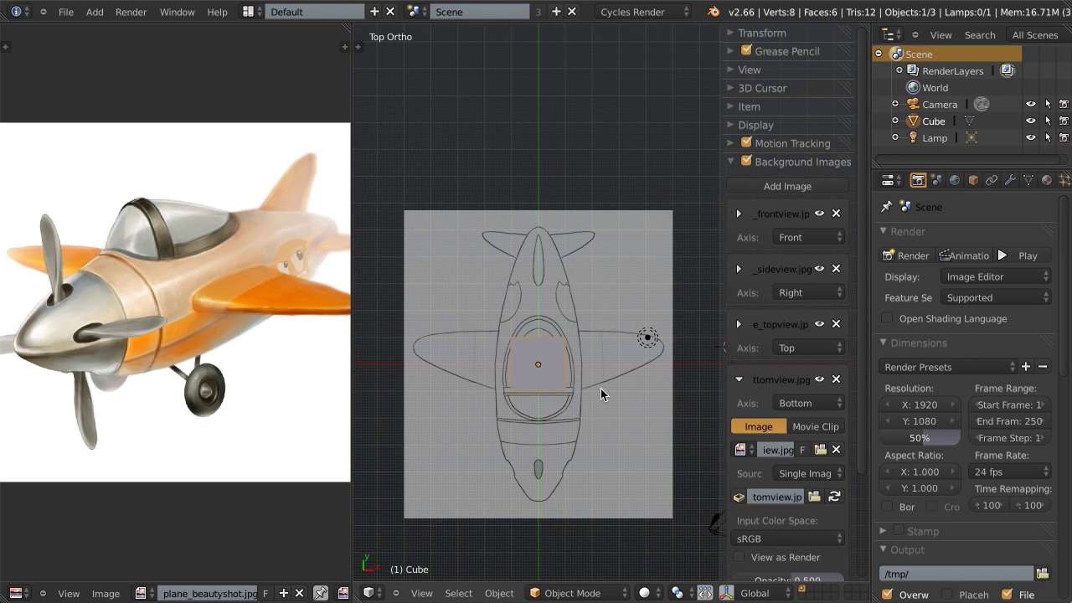
shift+middle_drag(572, 401, 569, 367)
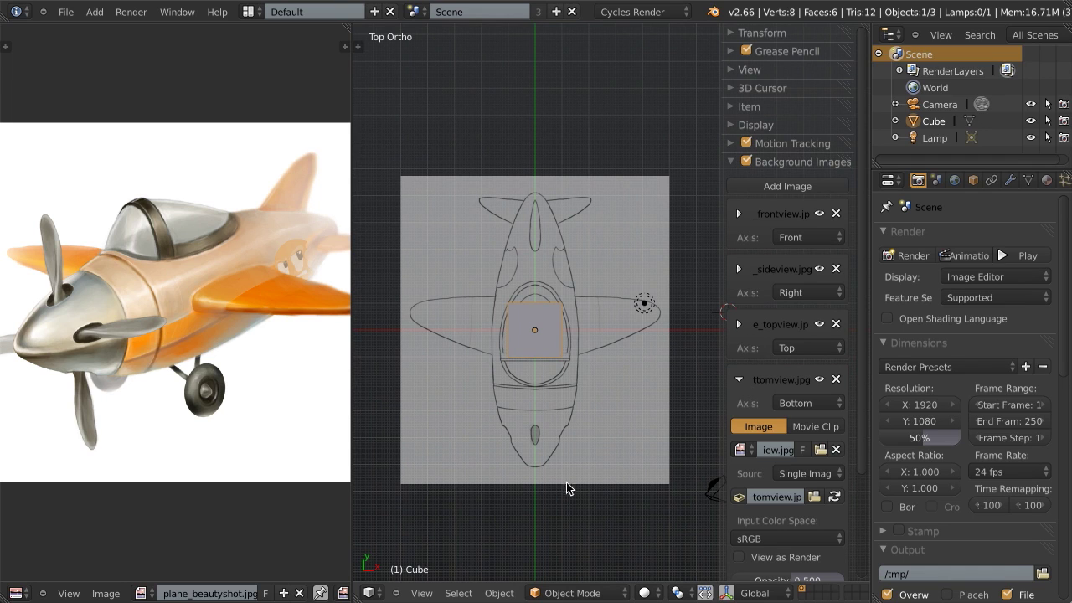
scroll(765, 423, down, 1)
scroll(763, 421, down, 1)
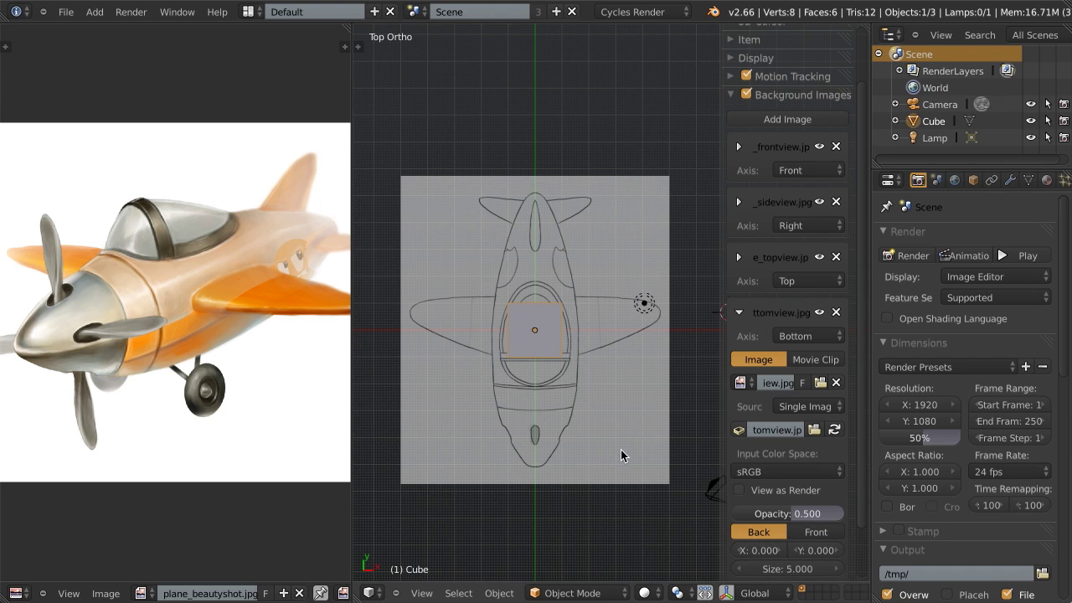
key(KP_3)
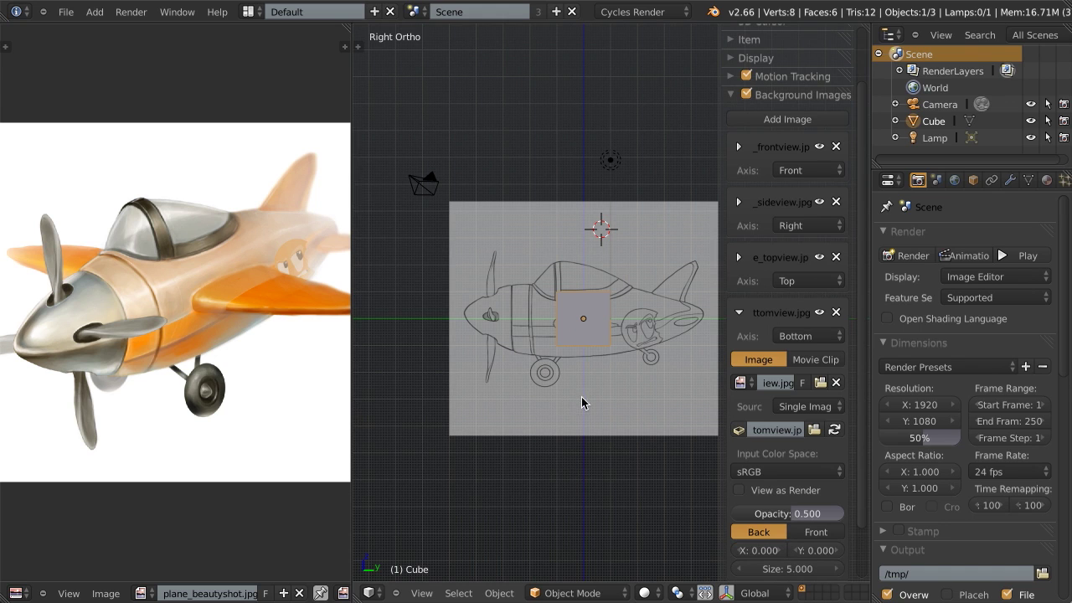
middle_drag(582, 415, 580, 418)
key(KP_1)
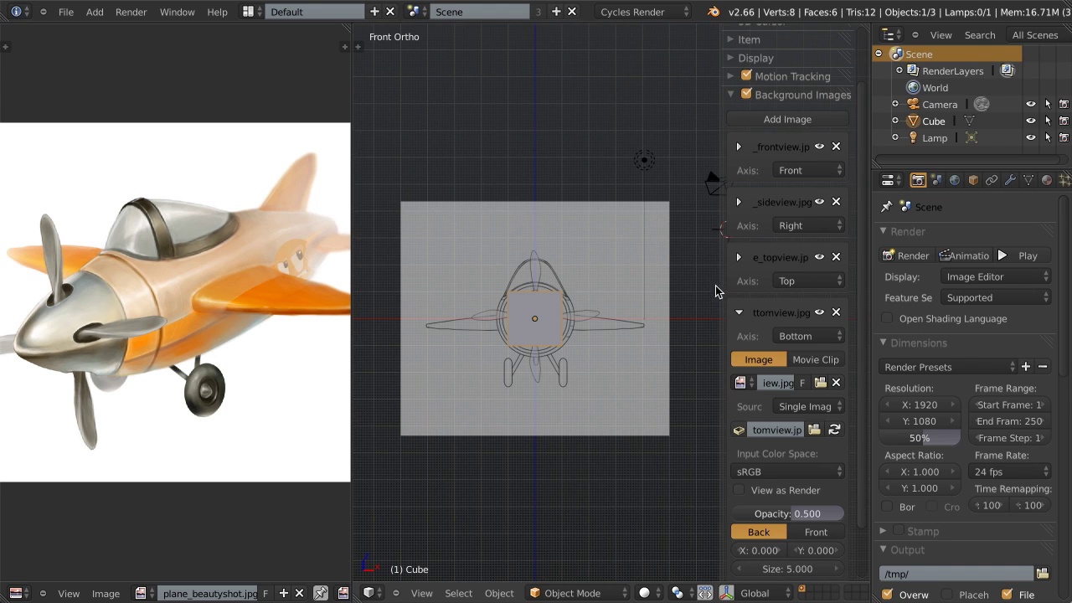
Step: Collapse the bottom-view background image's settings and hide the 3D viewport's properties sidebar
click(738, 311)
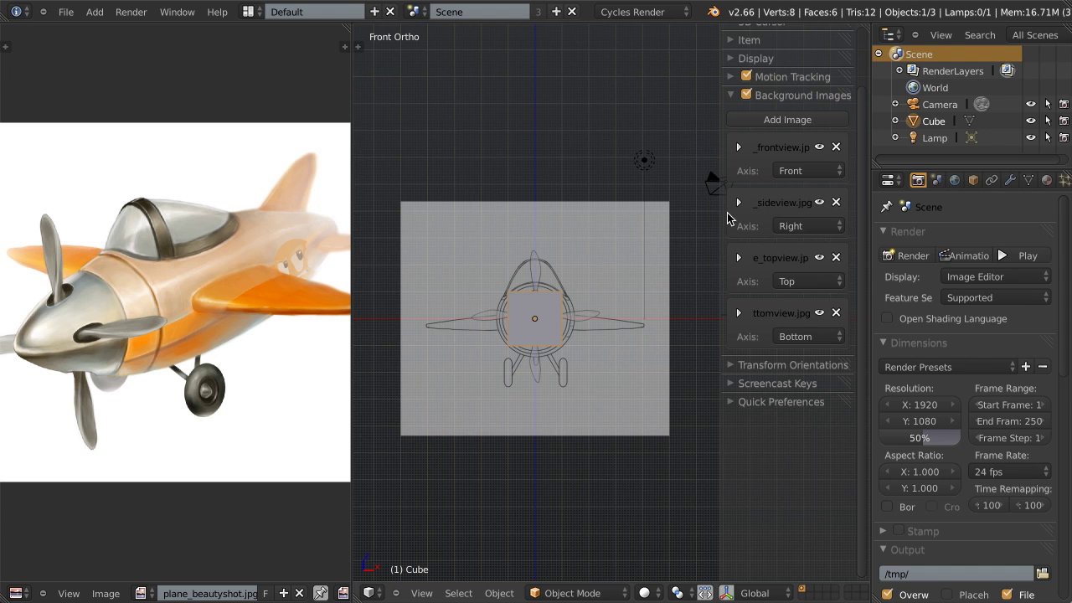
key(n)
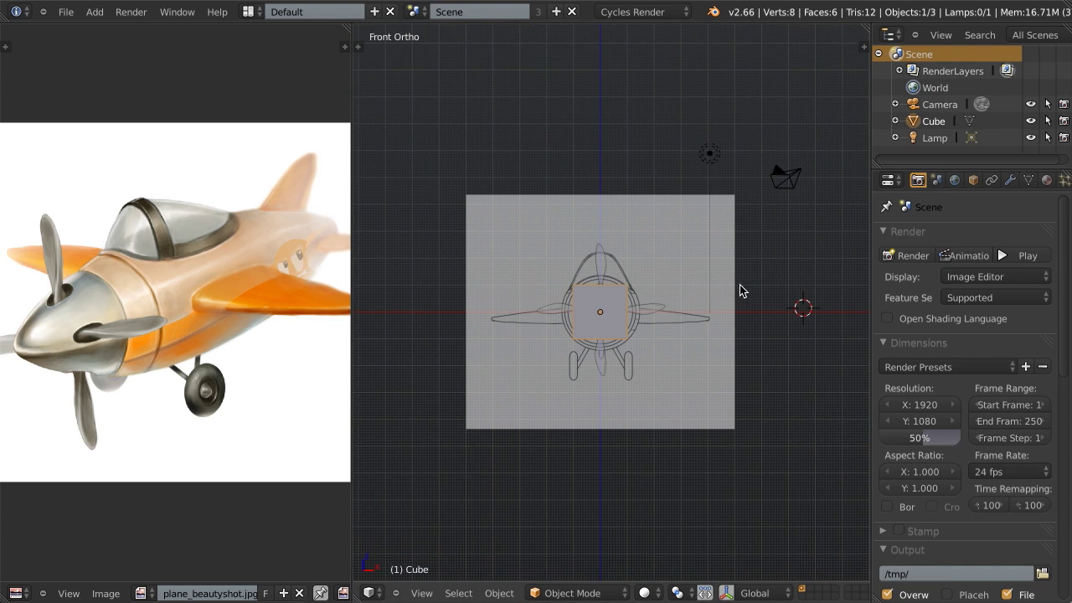
scroll(684, 299, up, 2)
middle_drag(708, 316, 591, 330)
middle_drag(541, 356, 557, 314)
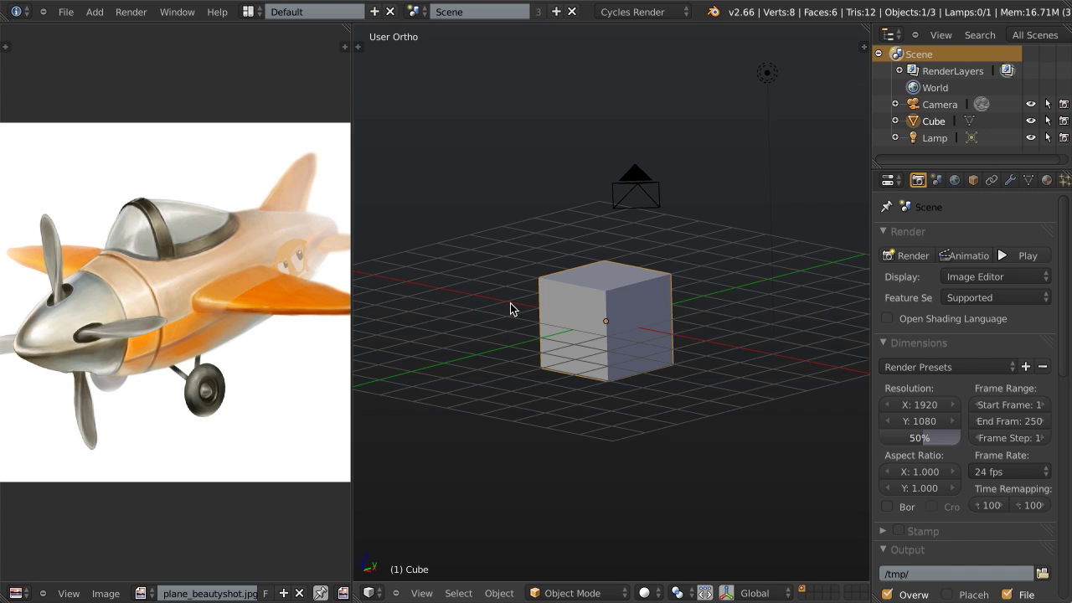
Step: Look through the list of modifiers that can be added to the cube
click(1012, 180)
click(1011, 238)
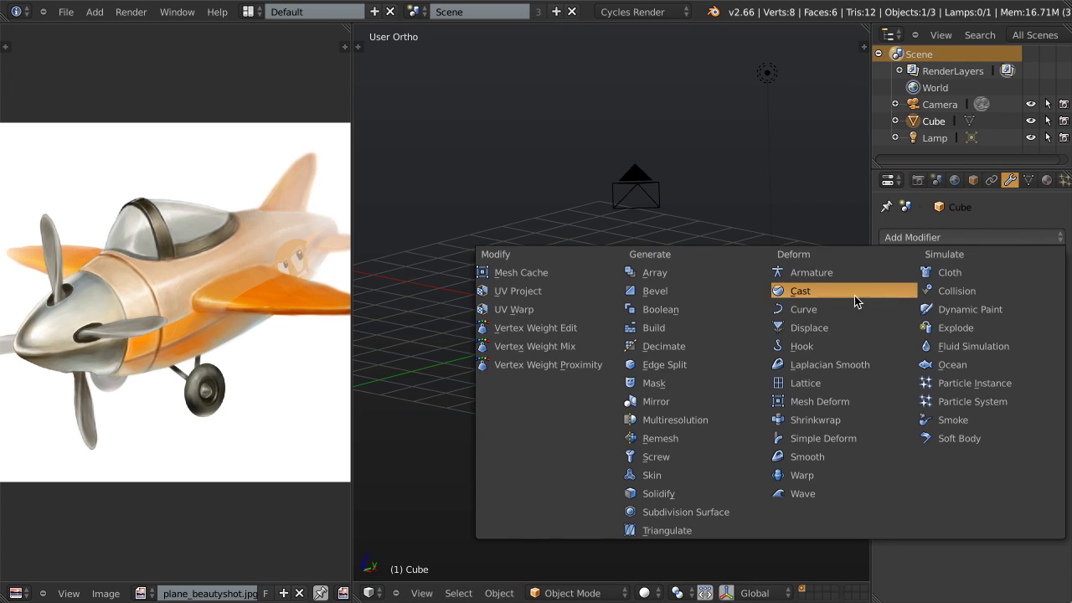
click(919, 180)
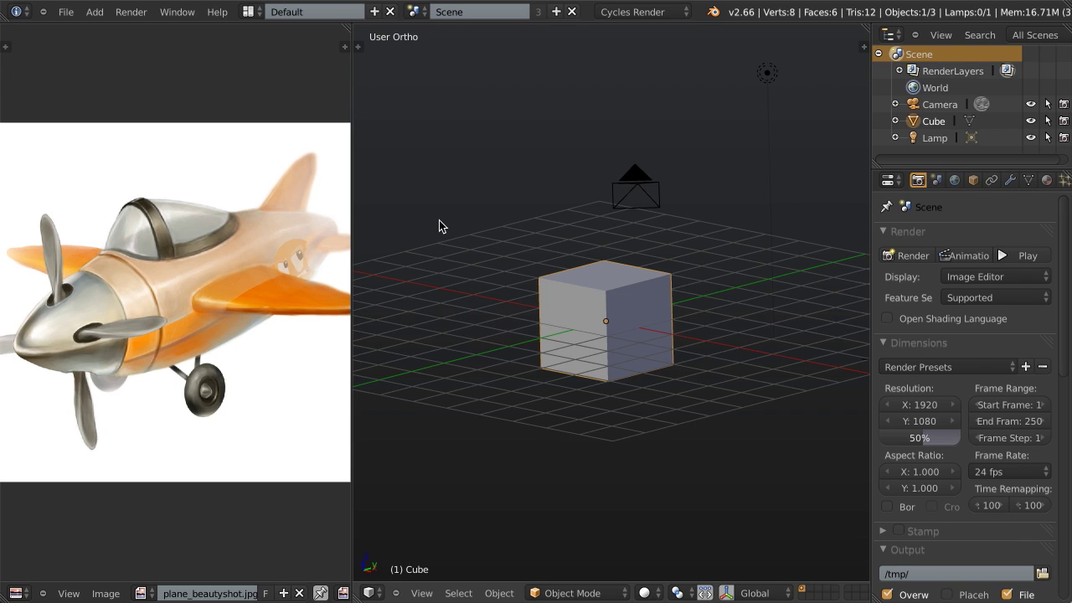
Step: Review the custom object tools available for the cube in Object Mode, including its modifier options
key(w)
key(w)
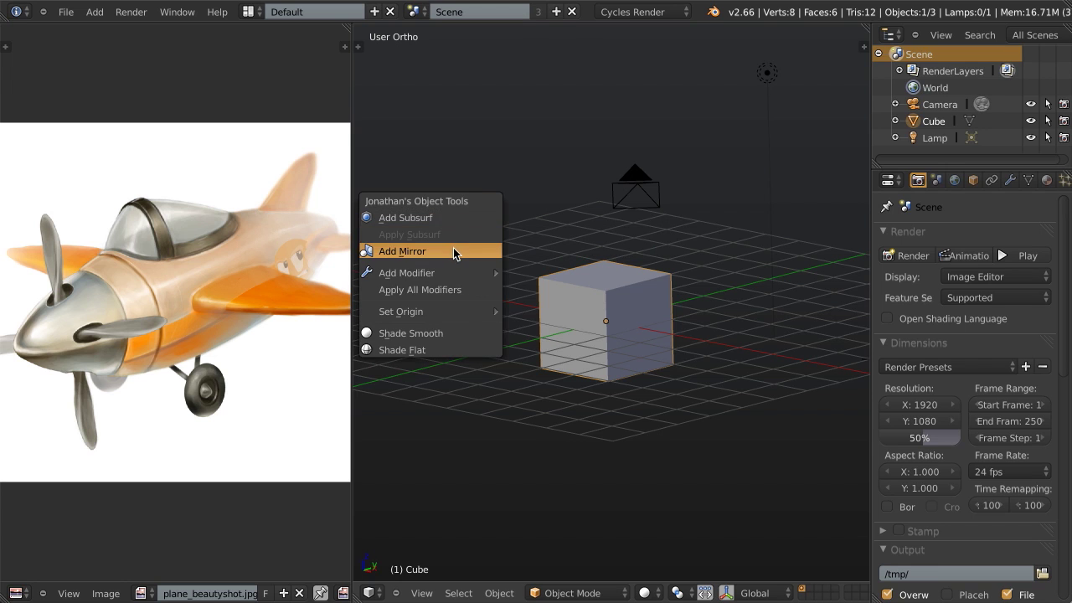
mouse_move(451, 268)
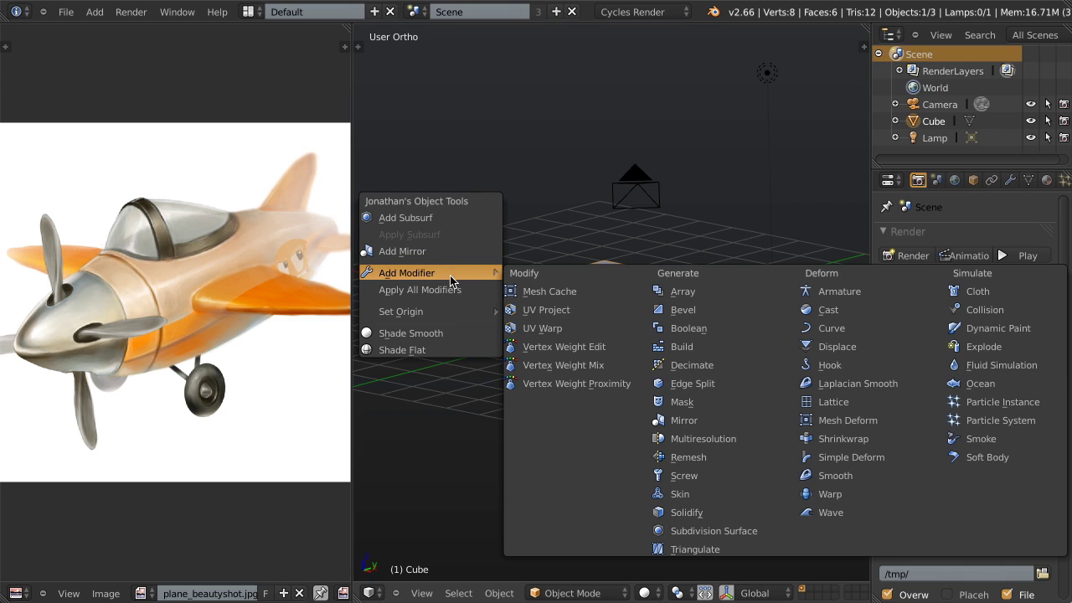
mouse_move(448, 304)
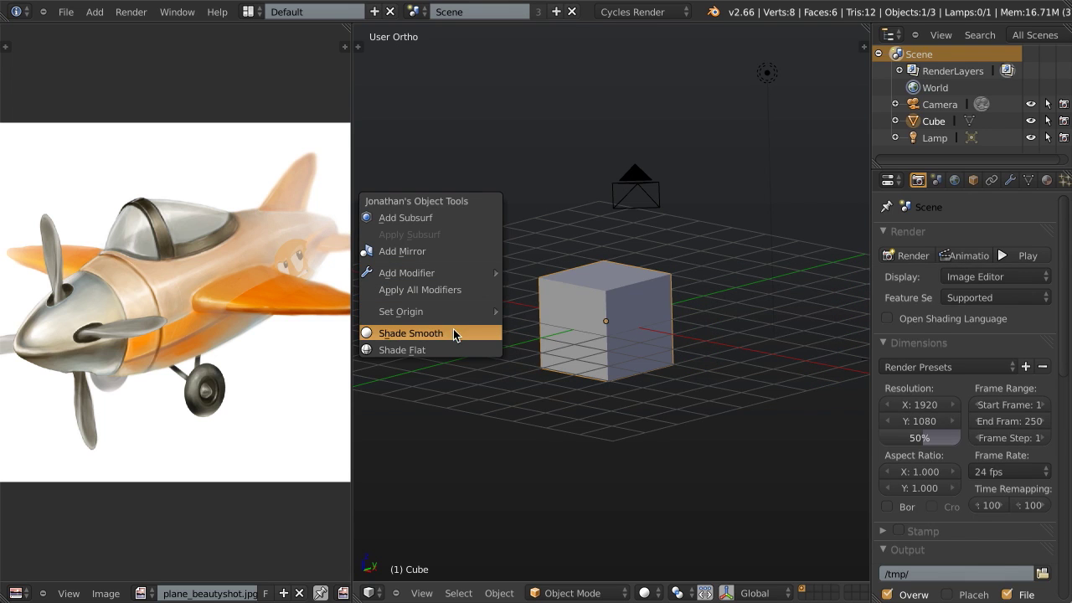
click(450, 350)
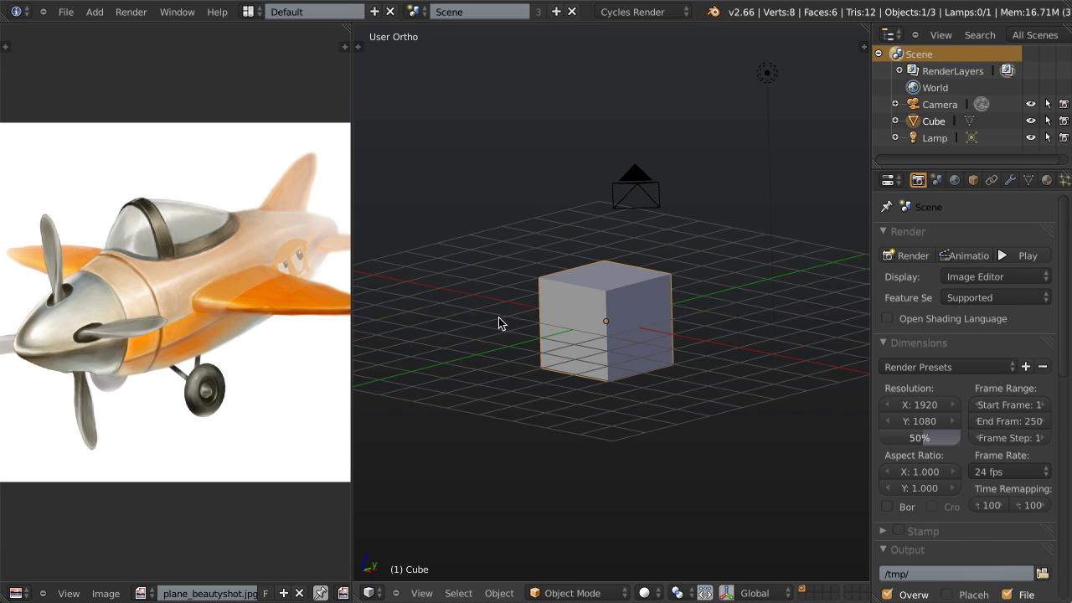
Step: Review the custom mesh tools available for the cube in Edit Mode and return to Object Mode
key(Tab)
key(w)
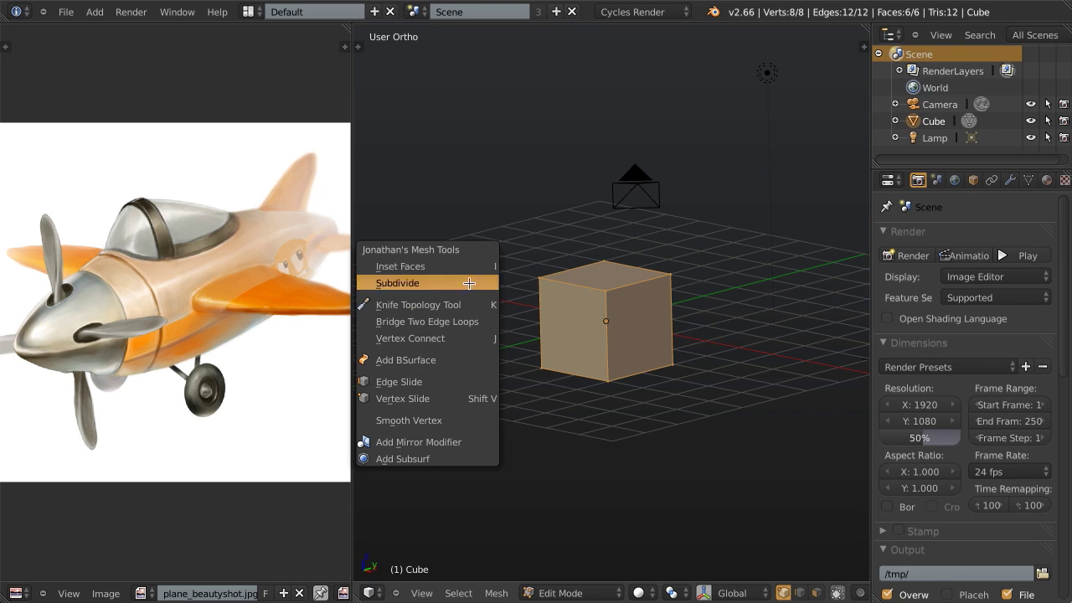
key(Tab)
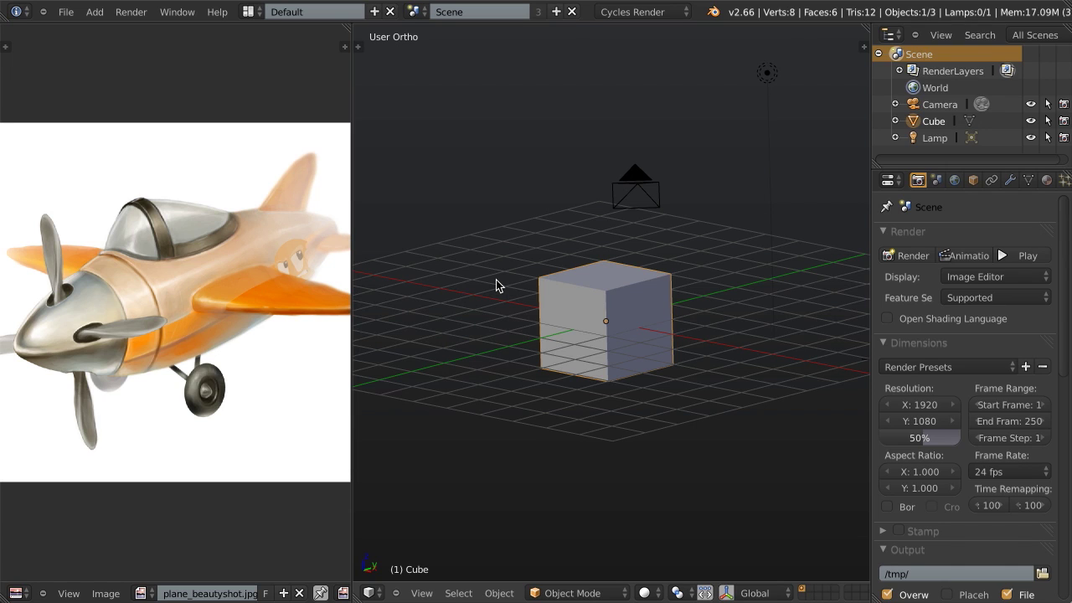
key(w)
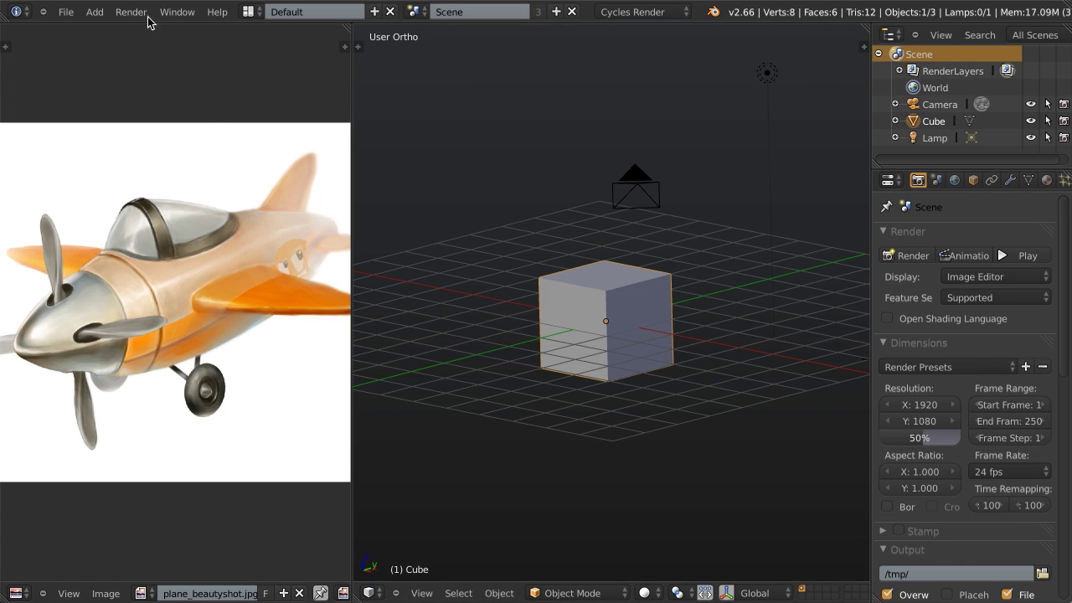
Step: In the user preferences' input settings, examine the Object Mode Call Menu shortcut for object.tools_menu
click(65, 12)
click(119, 172)
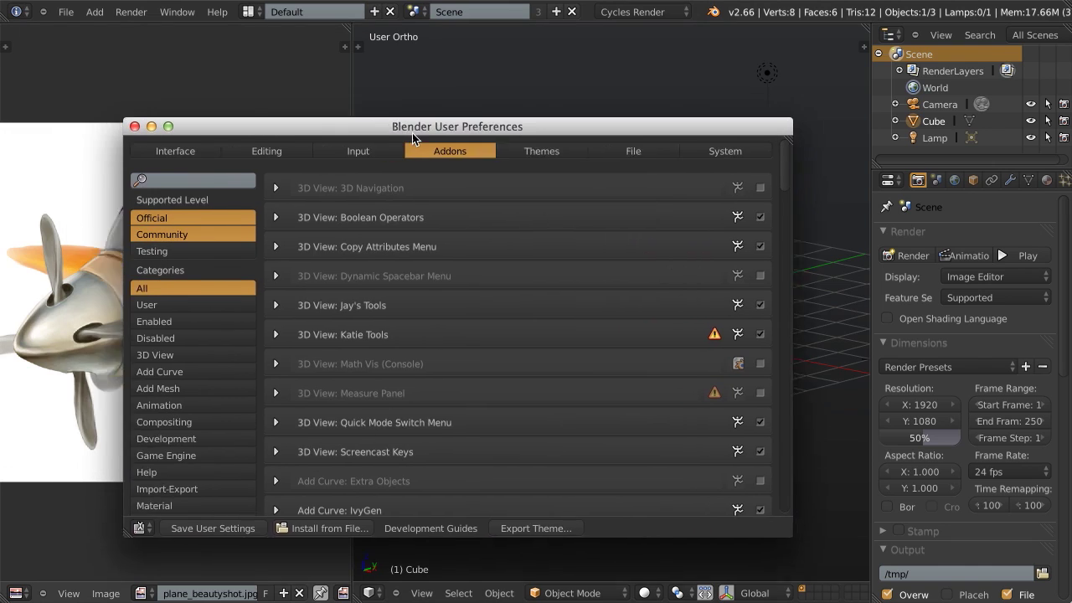
drag(390, 135, 425, 111)
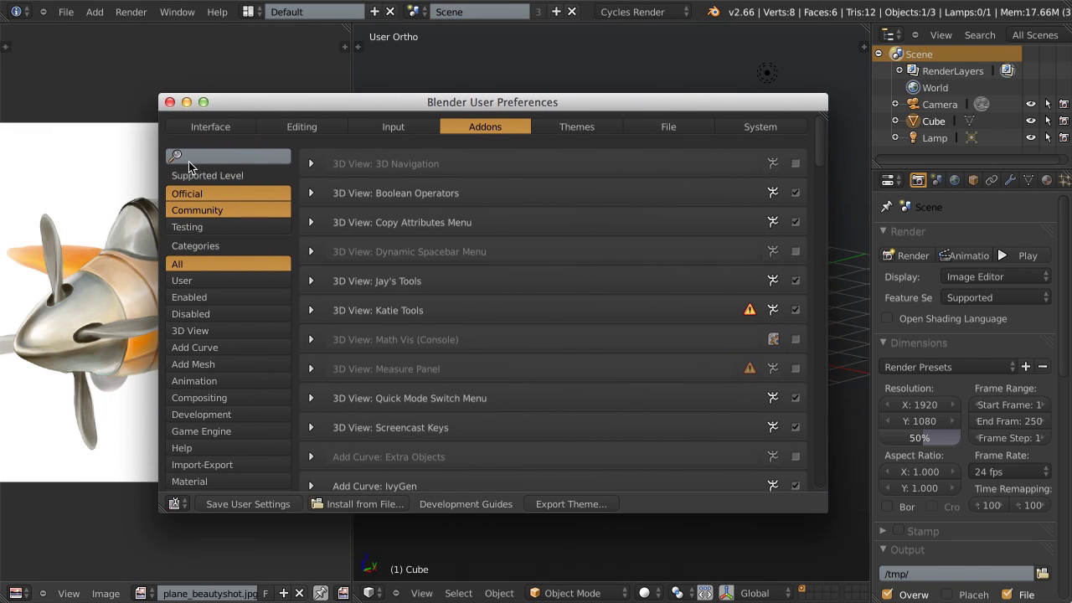
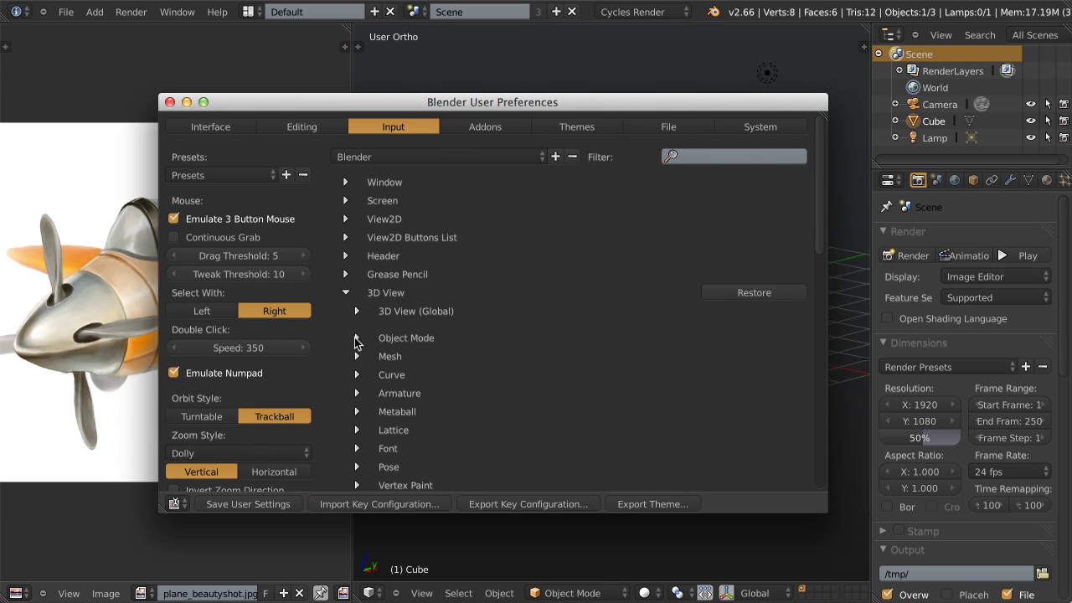
scroll(357, 333, down, 1)
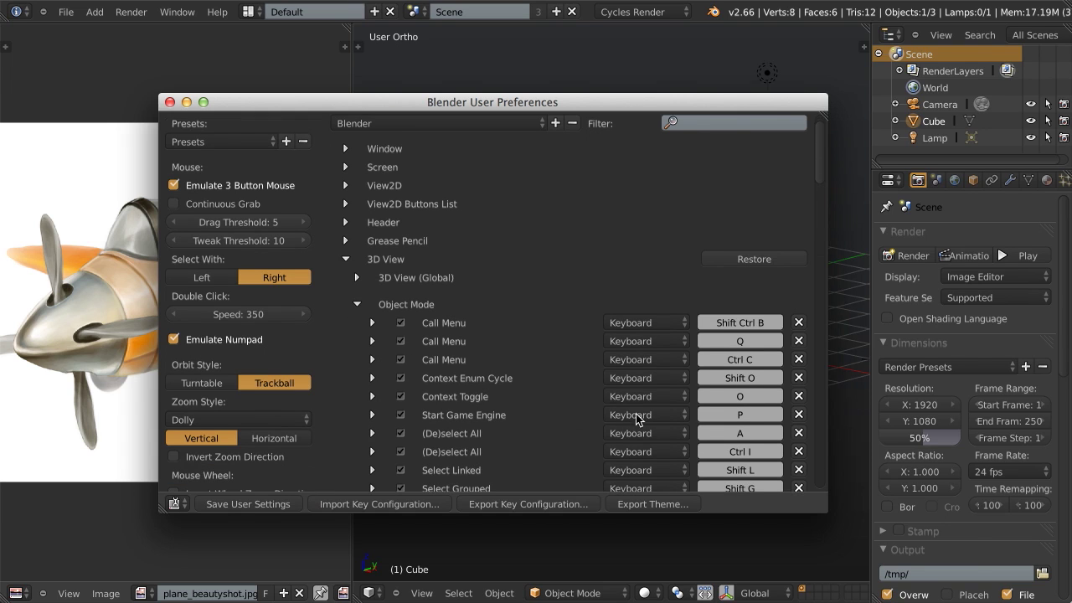
click(372, 340)
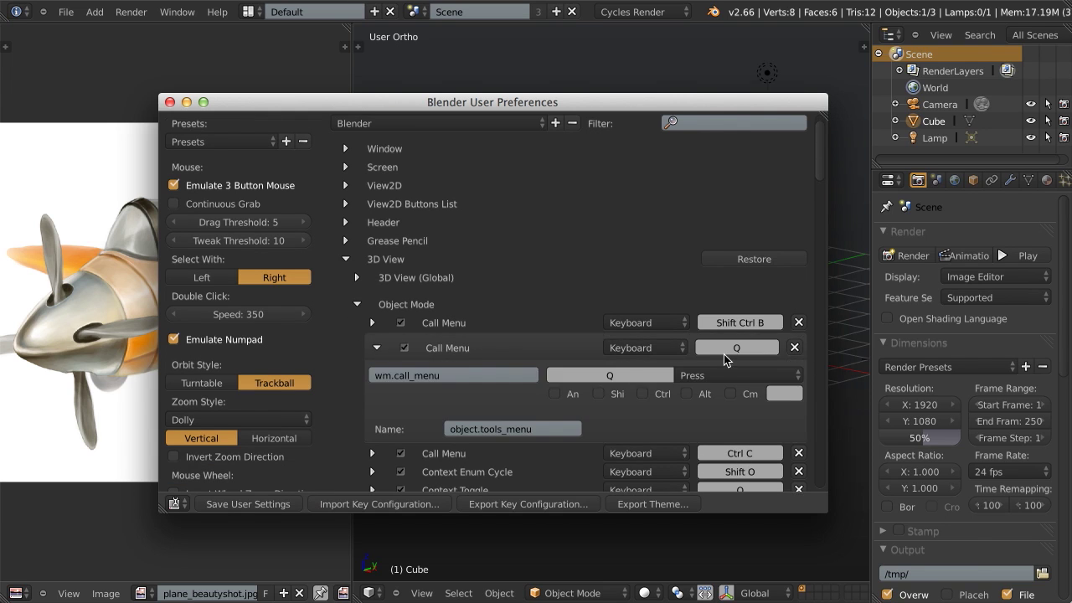
Step: Examine the Call Menu shortcuts assigned for Mesh and Sculpt in the 3D View key map
click(357, 304)
click(356, 322)
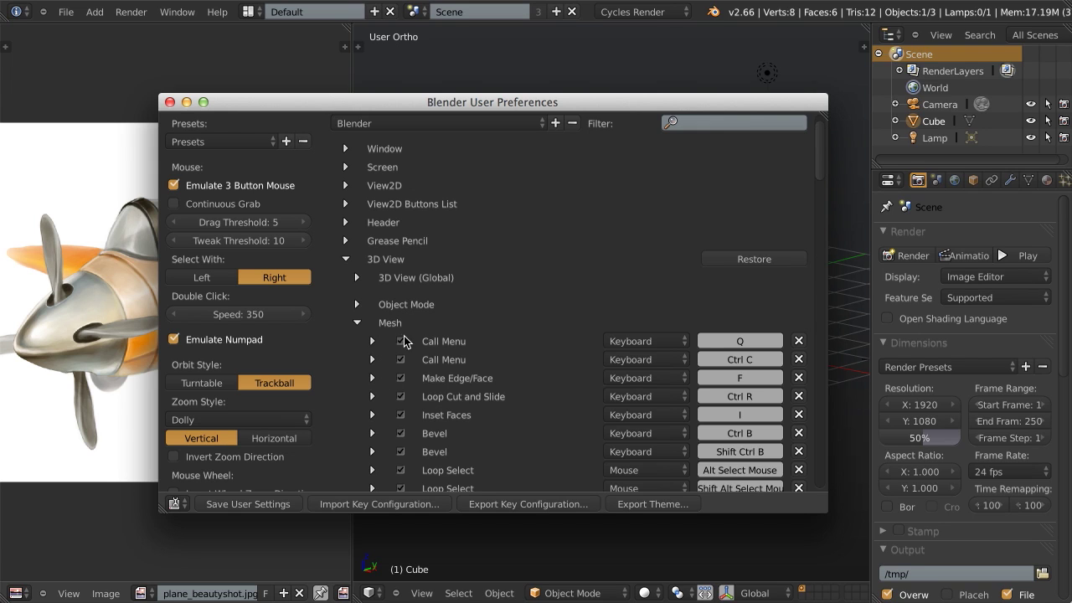
click(356, 322)
scroll(352, 419, down, 3)
click(356, 441)
scroll(356, 446, down, 5)
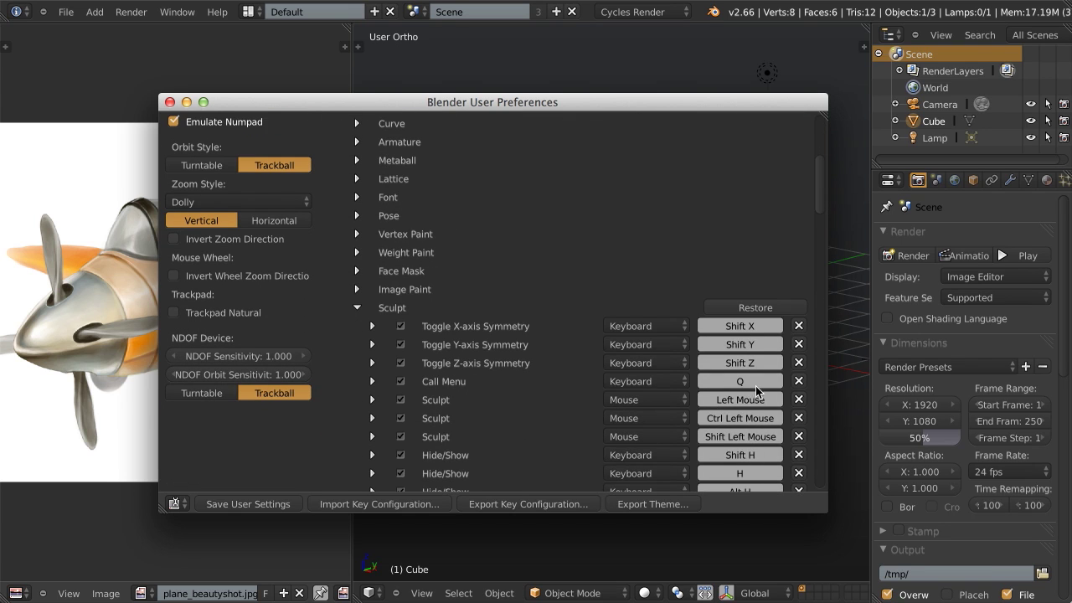
scroll(467, 296, up, 10)
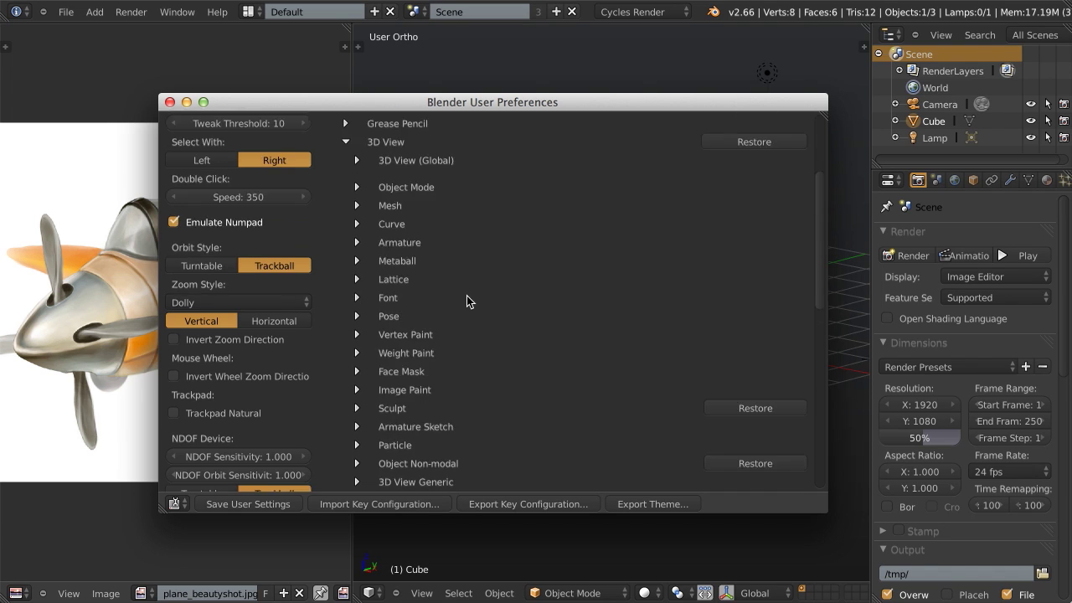
Step: Filter the add-ons by "jay" and install jaytools_0.4.zip from the source files' scripts folder
click(486, 128)
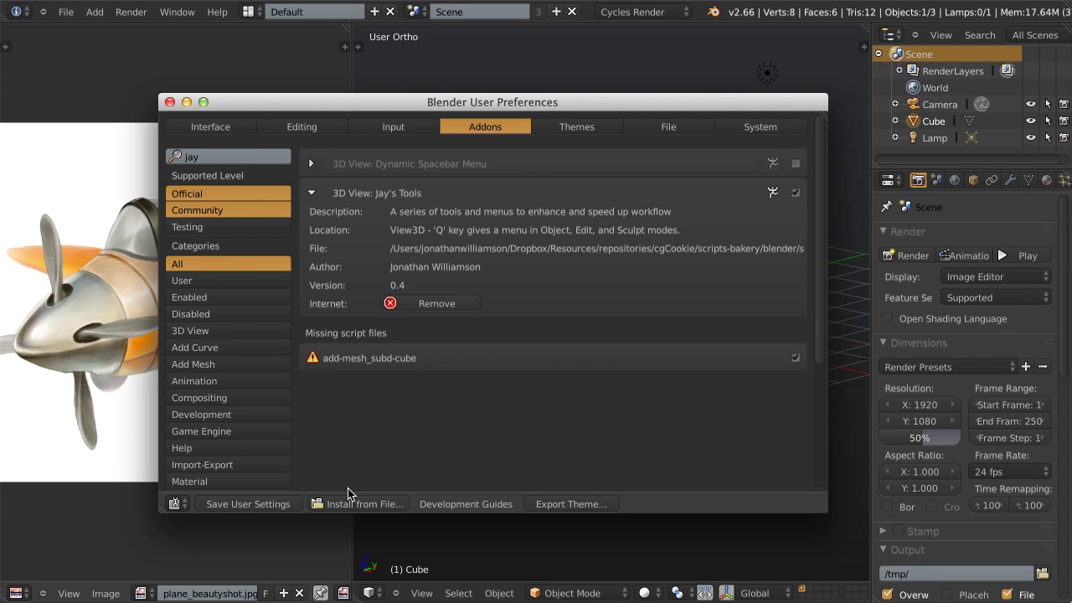
click(381, 505)
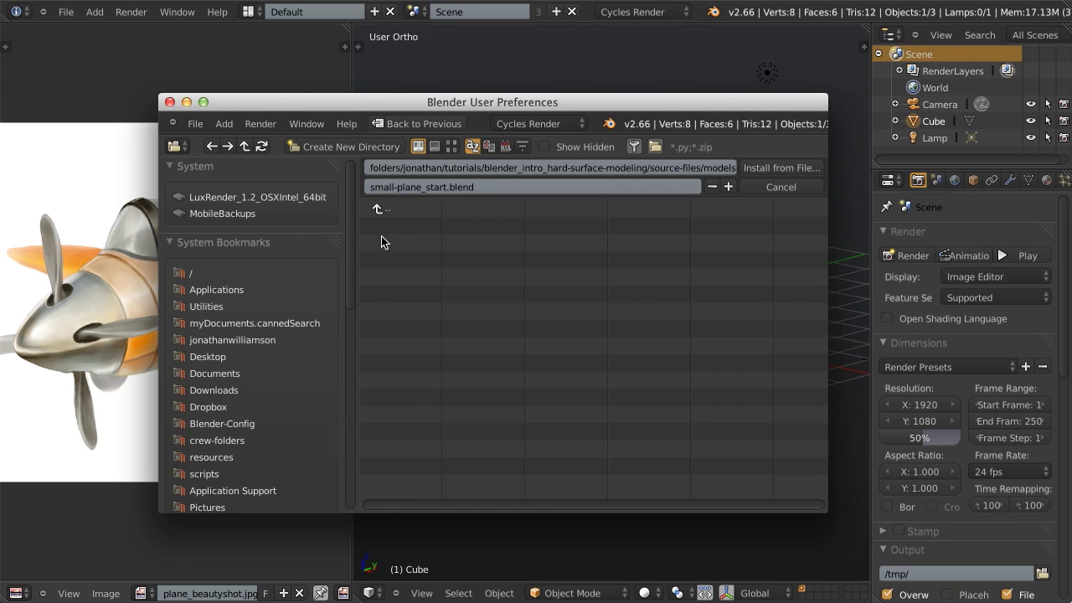
click(382, 209)
click(388, 260)
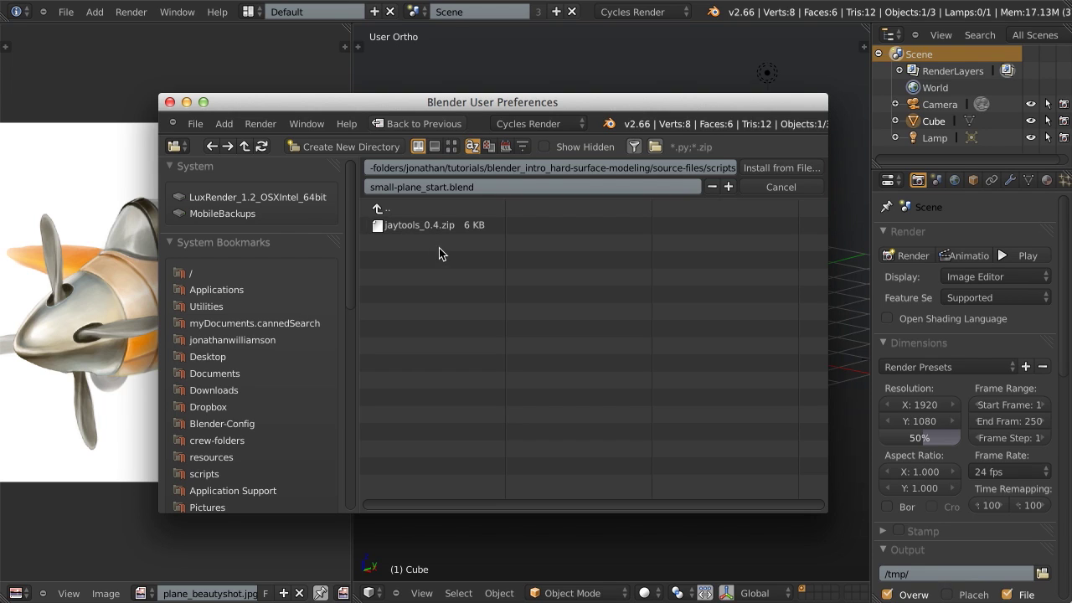
click(417, 226)
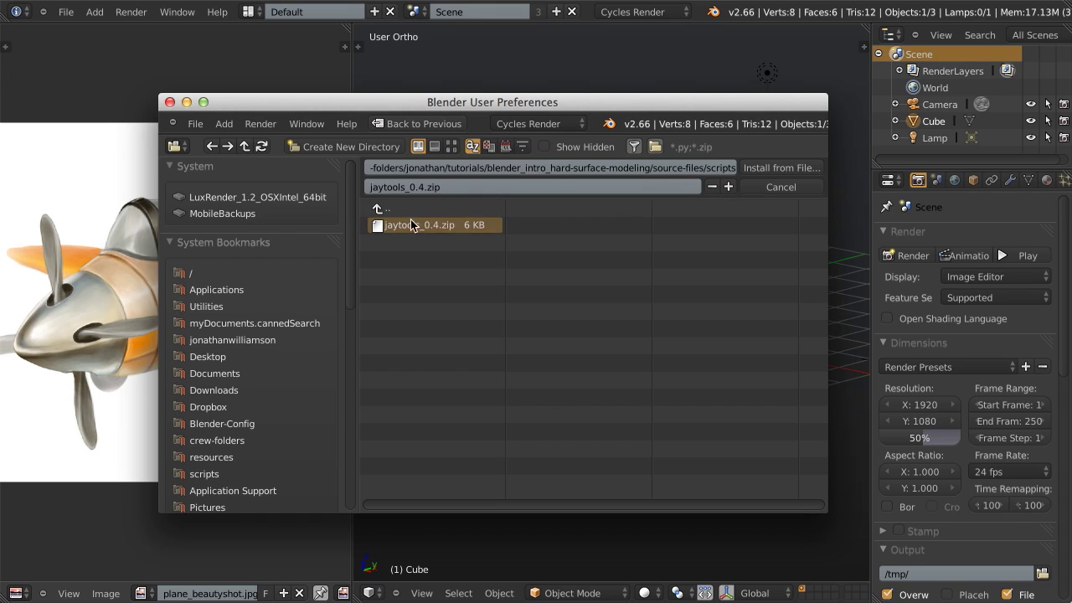
click(791, 170)
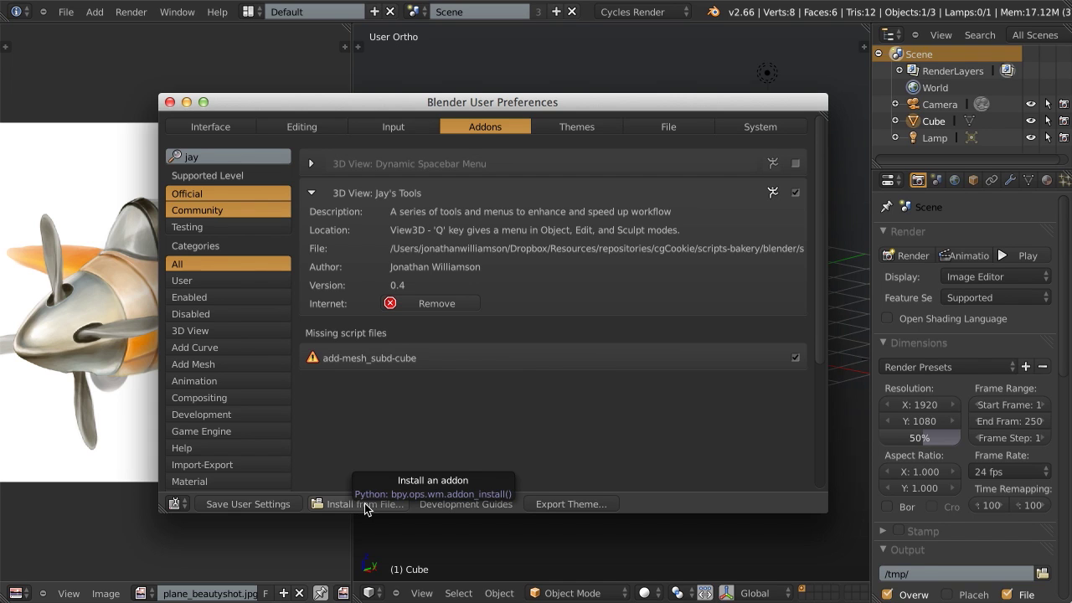
key(super+w)
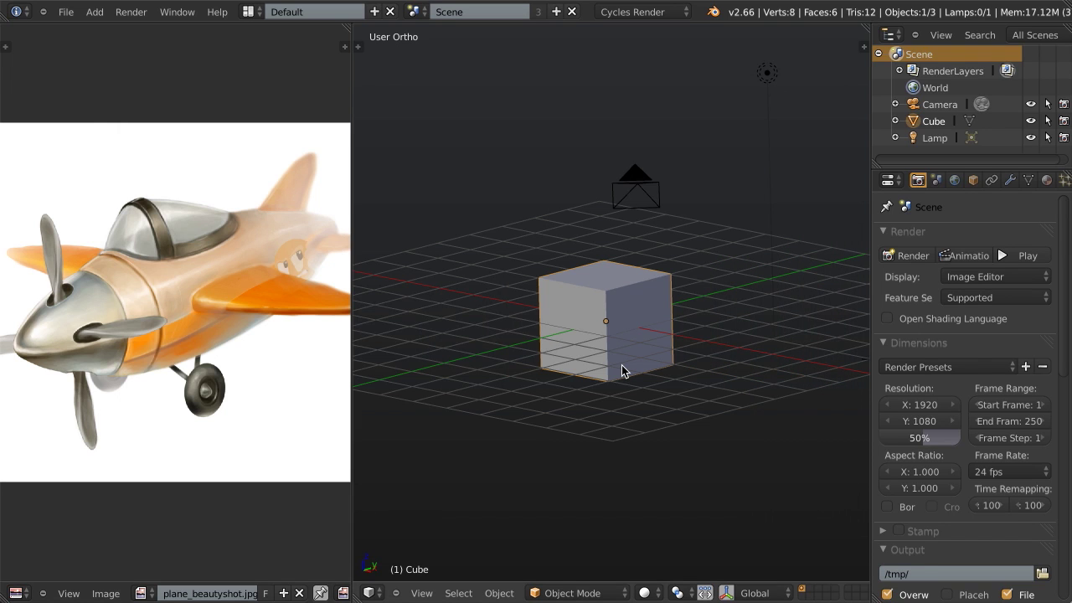